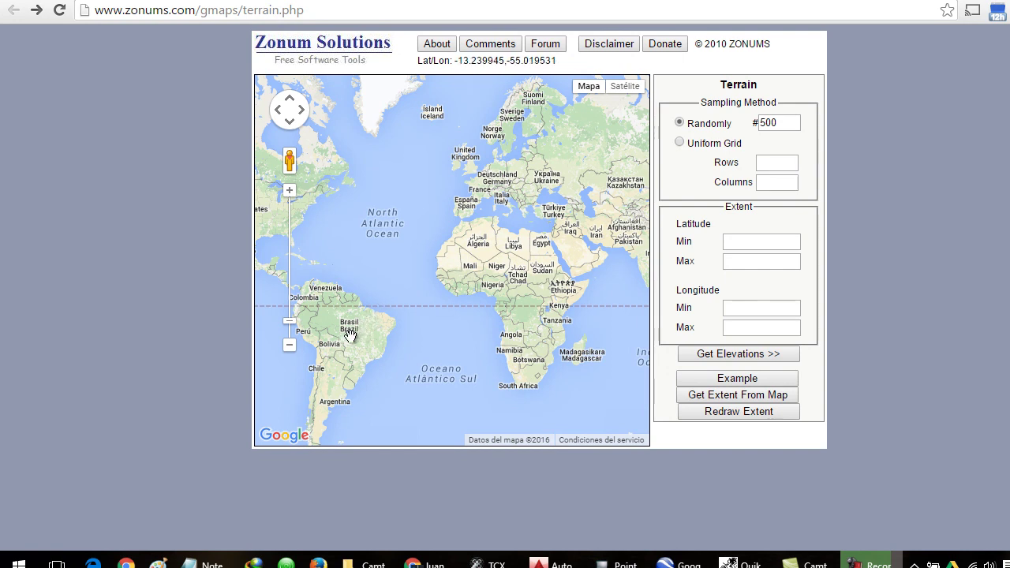
Centre the terrain map on Mexico and switch it to satellite imagery
{"action": "left_click_drag", "start_coordinate": [339, 336], "coordinate": [435, 323]}
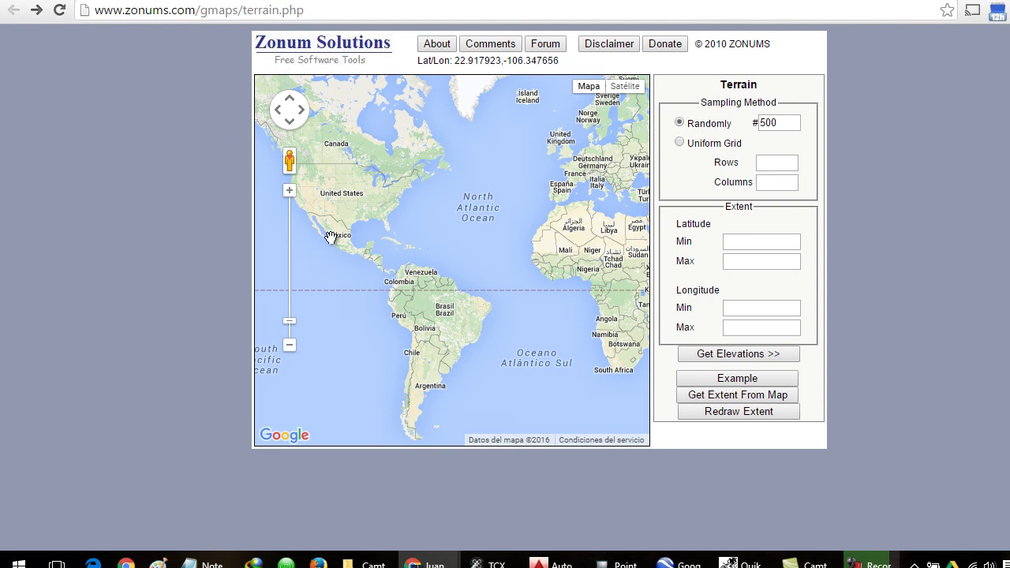
{"action": "scroll", "coordinate": [306, 233], "scroll_direction": "up", "scroll_amount": 1}
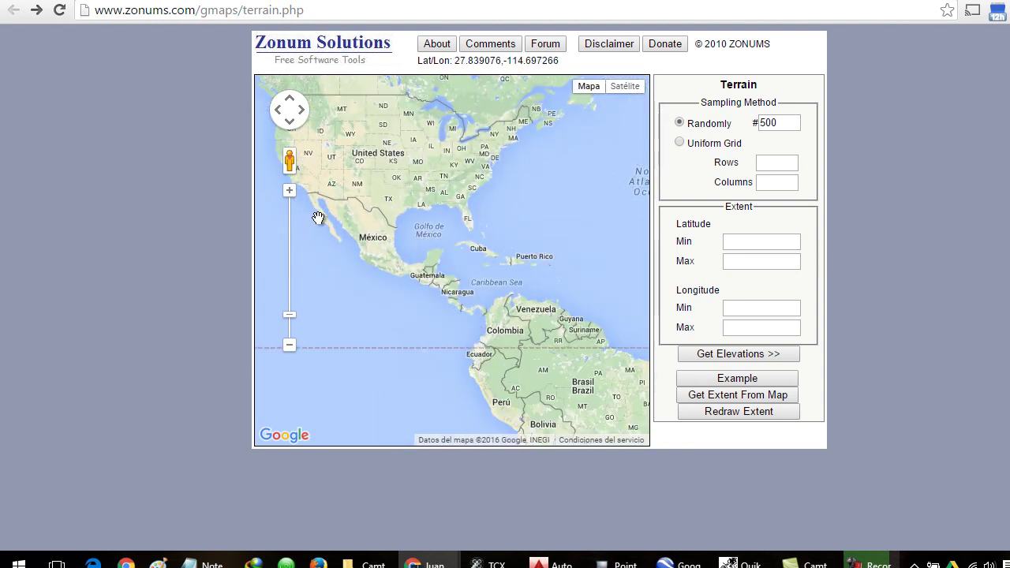
{"action": "scroll", "coordinate": [317, 215], "scroll_direction": "up", "scroll_amount": 1}
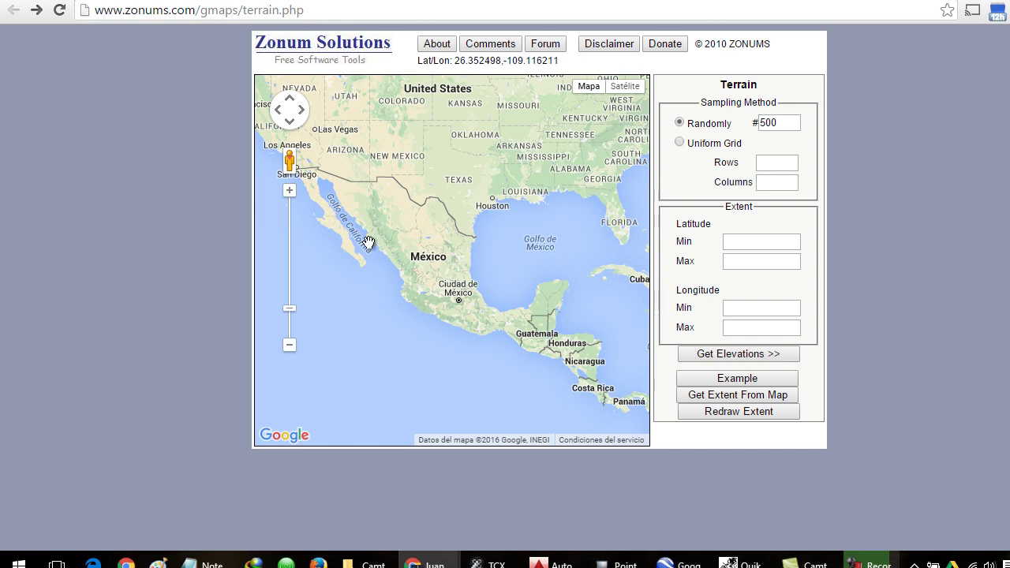
{"action": "scroll", "coordinate": [372, 251], "scroll_direction": "up", "scroll_amount": 1}
{"action": "left_click_drag", "start_coordinate": [386, 250], "coordinate": [438, 251]}
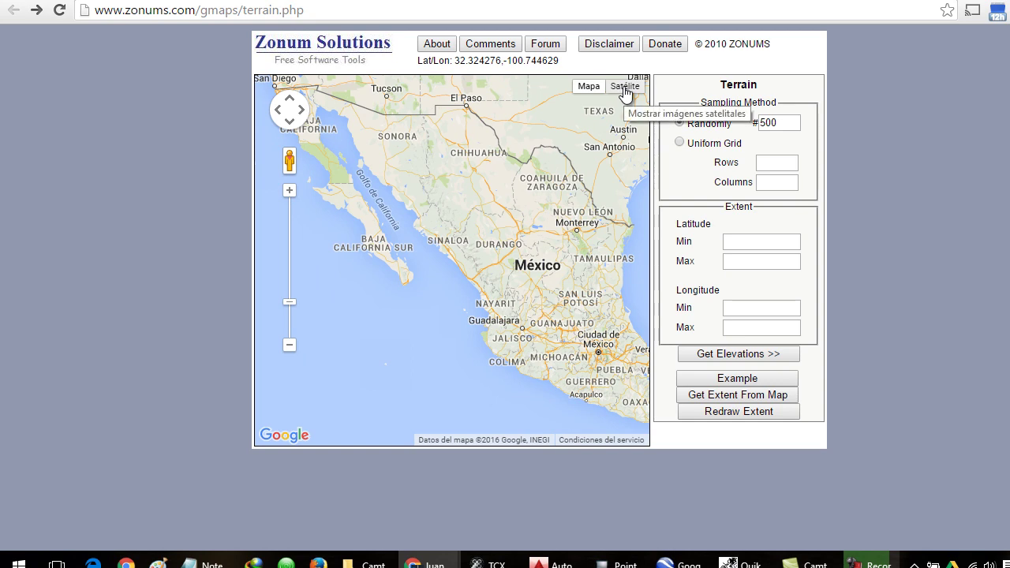
{"action": "left_click", "coordinate": [625, 87]}
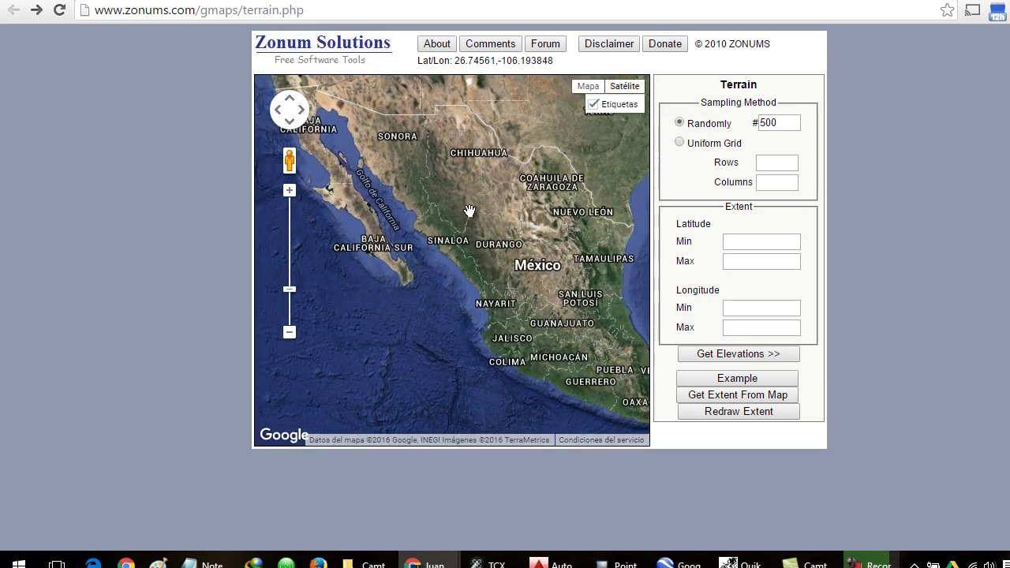
Zoom into the Nayarit–Durango river valley, briefly comparing it in Google Earth
{"action": "scroll", "coordinate": [457, 282], "scroll_direction": "up", "scroll_amount": 1}
{"action": "scroll", "coordinate": [527, 292], "scroll_direction": "up", "scroll_amount": 1}
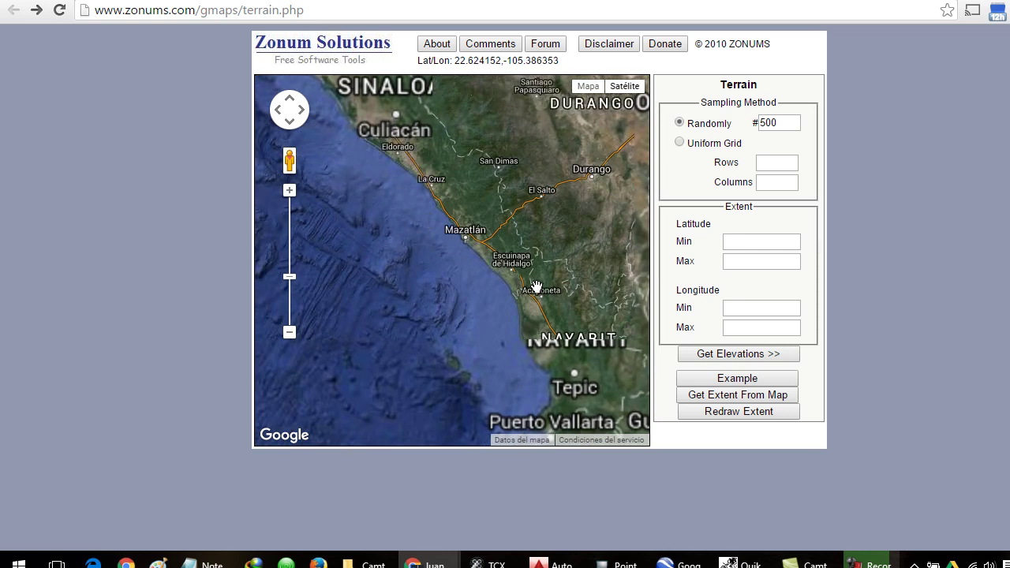
{"action": "scroll", "coordinate": [564, 282], "scroll_direction": "up", "scroll_amount": 1}
{"action": "scroll", "coordinate": [595, 286], "scroll_direction": "up", "scroll_amount": 1}
{"action": "scroll", "coordinate": [588, 278], "scroll_direction": "up", "scroll_amount": 1}
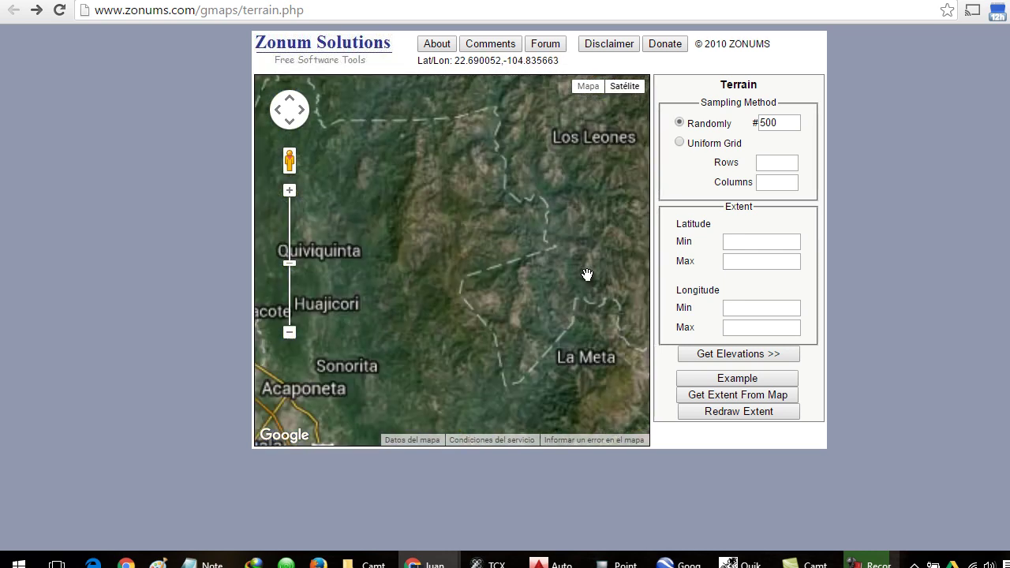
{"action": "scroll", "coordinate": [564, 273], "scroll_direction": "up", "scroll_amount": 1}
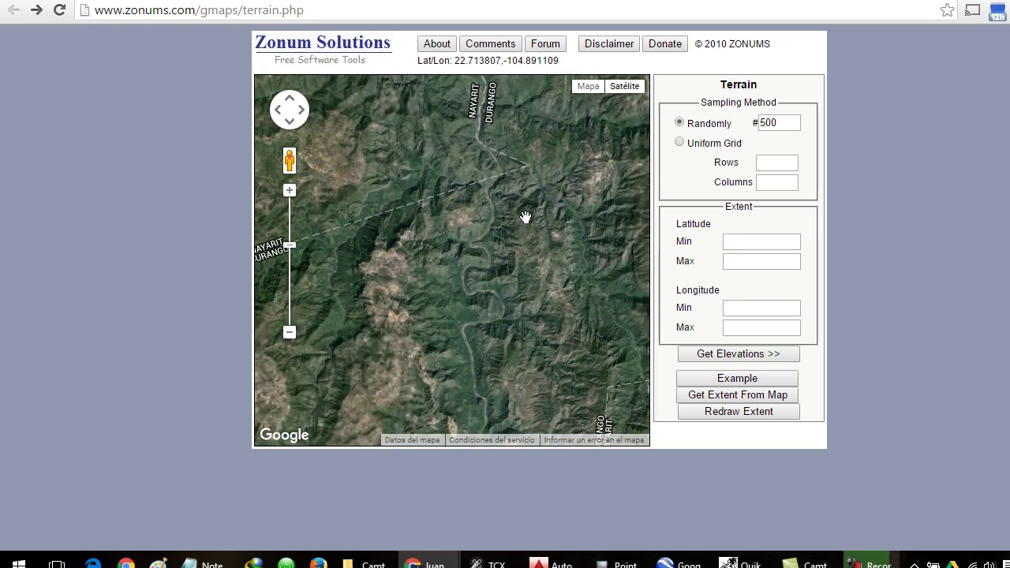
{"action": "scroll", "coordinate": [522, 210], "scroll_direction": "up", "scroll_amount": 1}
{"action": "scroll", "coordinate": [522, 210], "scroll_direction": "up", "scroll_amount": 1}
{"action": "scroll", "coordinate": [449, 201], "scroll_direction": "up", "scroll_amount": 1}
{"action": "scroll", "coordinate": [465, 221], "scroll_direction": "up", "scroll_amount": 1}
{"action": "left_click_drag", "start_coordinate": [465, 222], "coordinate": [453, 293]}
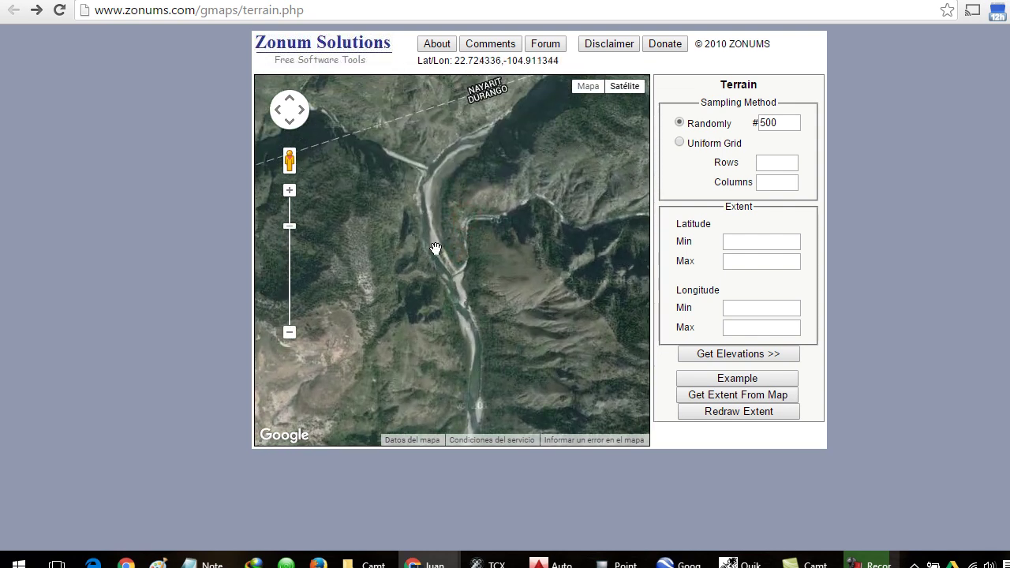
{"action": "scroll", "coordinate": [438, 220], "scroll_direction": "up", "scroll_amount": 1}
{"action": "scroll", "coordinate": [428, 234], "scroll_direction": "down", "scroll_amount": 1}
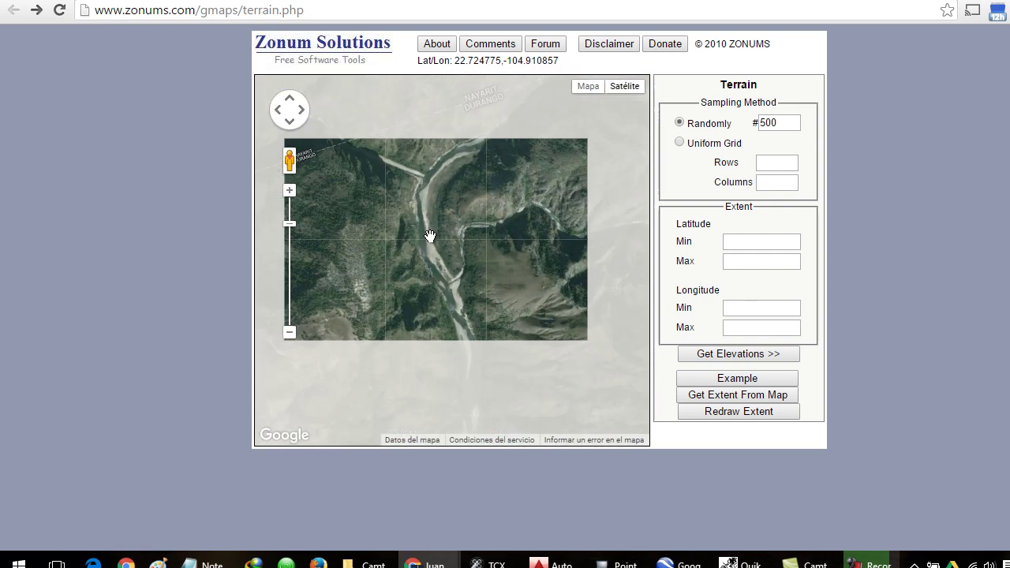
{"action": "scroll", "coordinate": [431, 237], "scroll_direction": "up", "scroll_amount": 1}
{"action": "scroll", "coordinate": [432, 238], "scroll_direction": "down", "scroll_amount": 1}
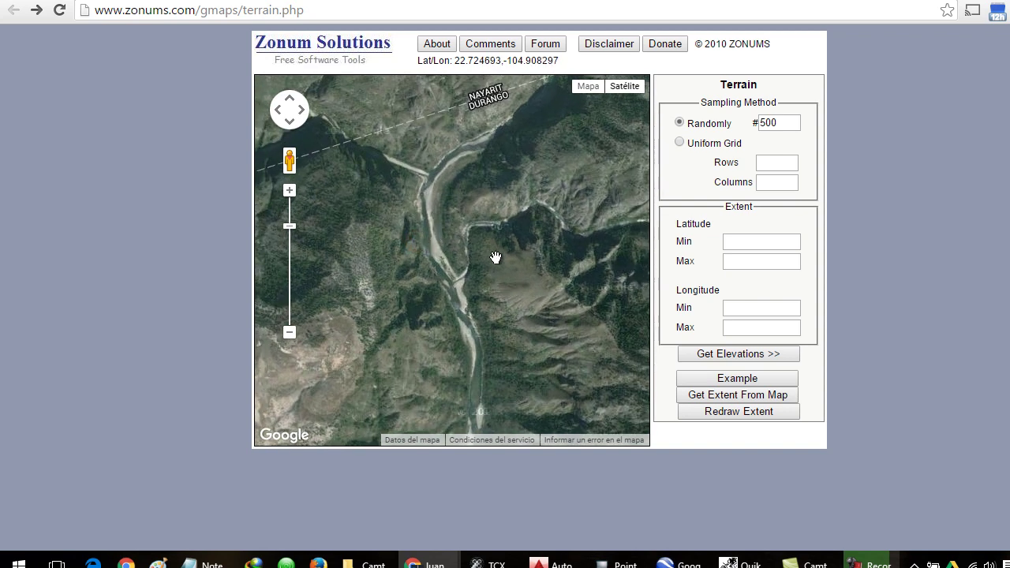
{"action": "left_click", "coordinate": [678, 563]}
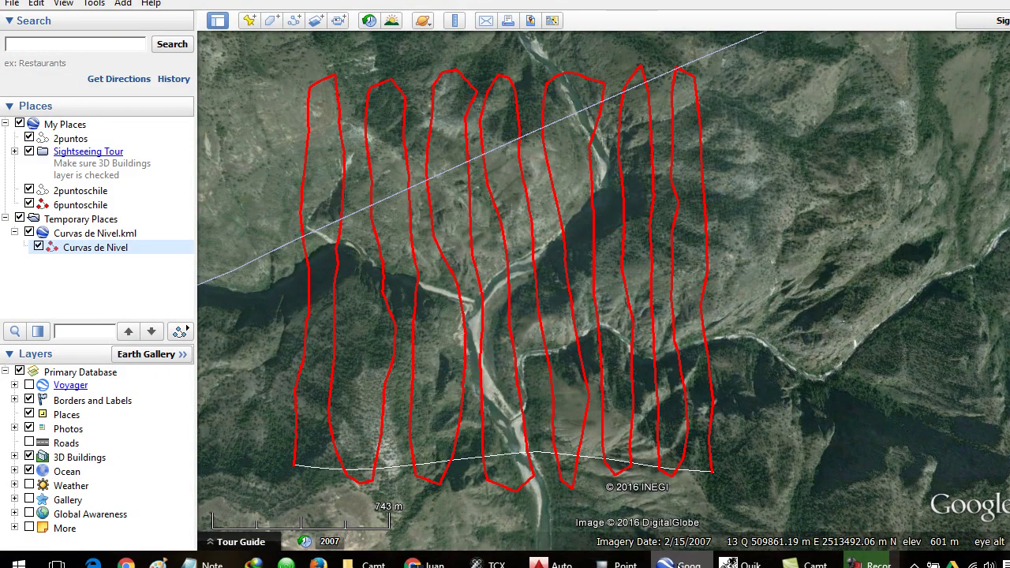
{"action": "left_click", "coordinate": [426, 563]}
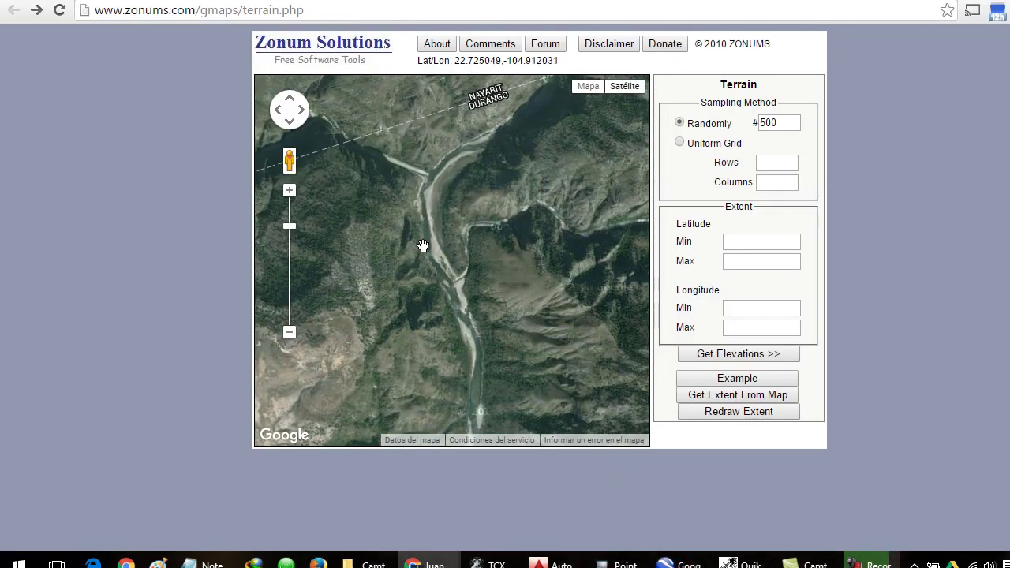
Centre the satellite map on the river confluence and use the visible area as the extent
{"action": "mouse_move", "coordinate": [432, 227]}
{"action": "left_mouse_down"}
{"action": "mouse_move", "coordinate": [463, 289]}
{"action": "mouse_move", "coordinate": [468, 329]}
{"action": "mouse_move", "coordinate": [469, 312]}
{"action": "left_mouse_up"}
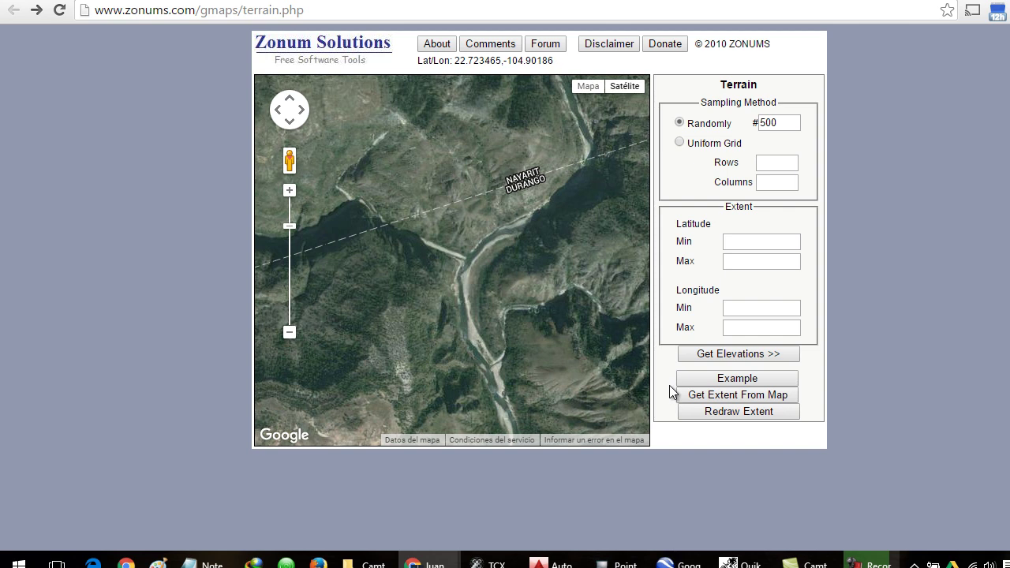
{"action": "left_click", "coordinate": [719, 401]}
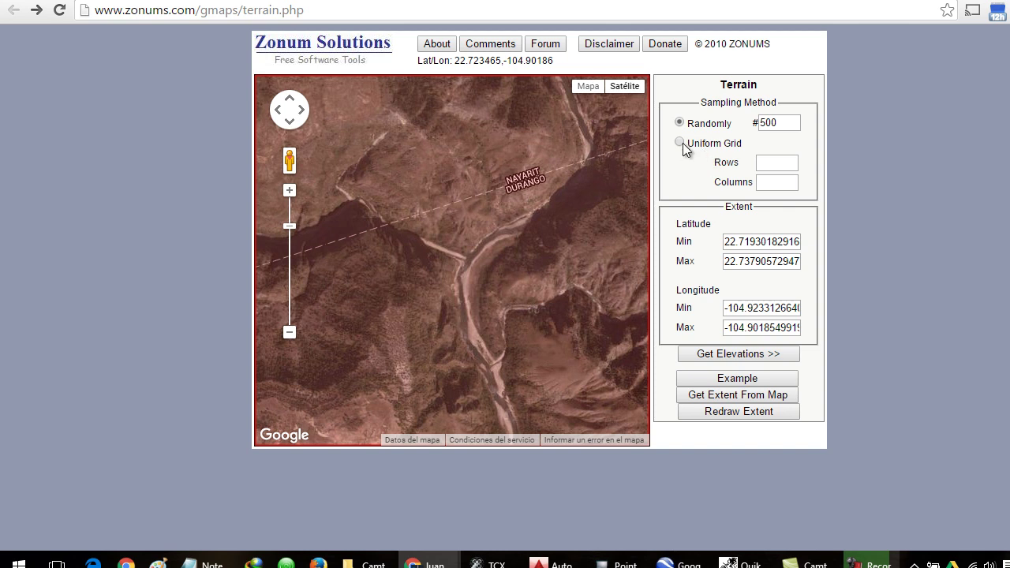
Switch sampling to a Uniform Grid of 10 rows by 10 columns and request elevations
{"action": "left_click", "coordinate": [681, 144]}
{"action": "left_click", "coordinate": [769, 163]}
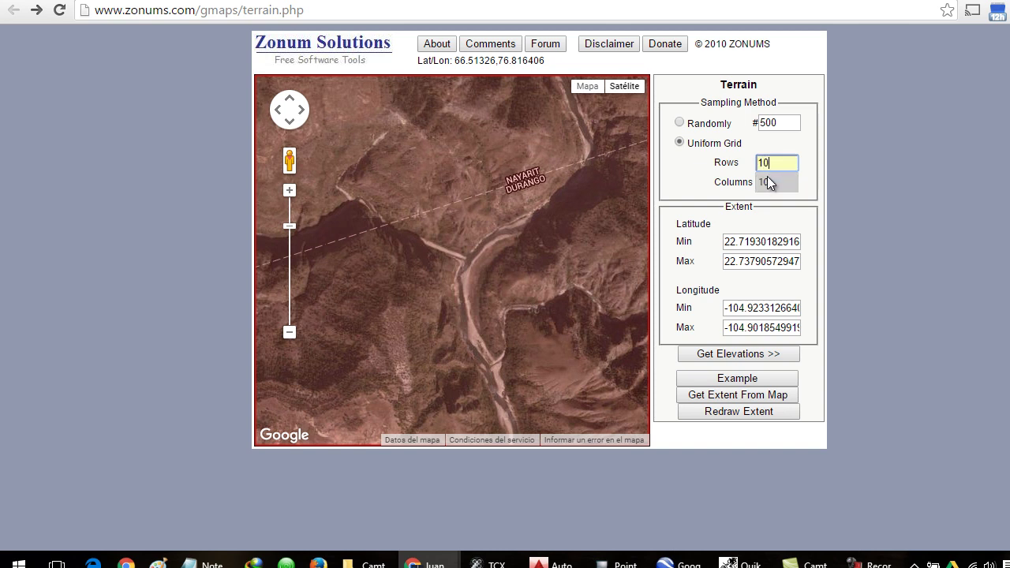
{"action": "left_click", "coordinate": [767, 181]}
{"action": "type", "text": "10"}
{"action": "left_click", "coordinate": [784, 183]}
{"action": "left_click", "coordinate": [748, 354]}
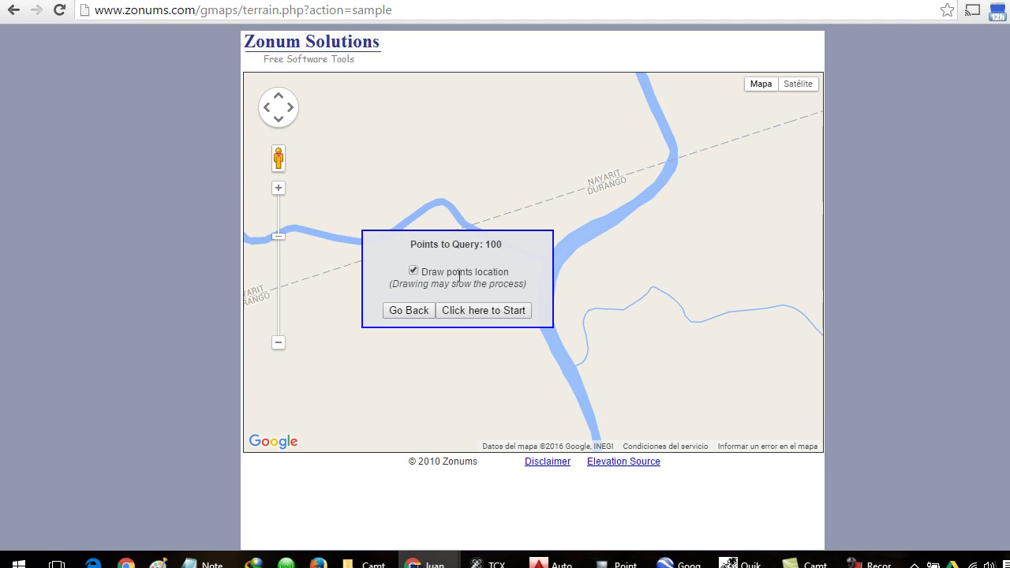
Start querying elevations for all 100 grid points
{"action": "left_click", "coordinate": [487, 310]}
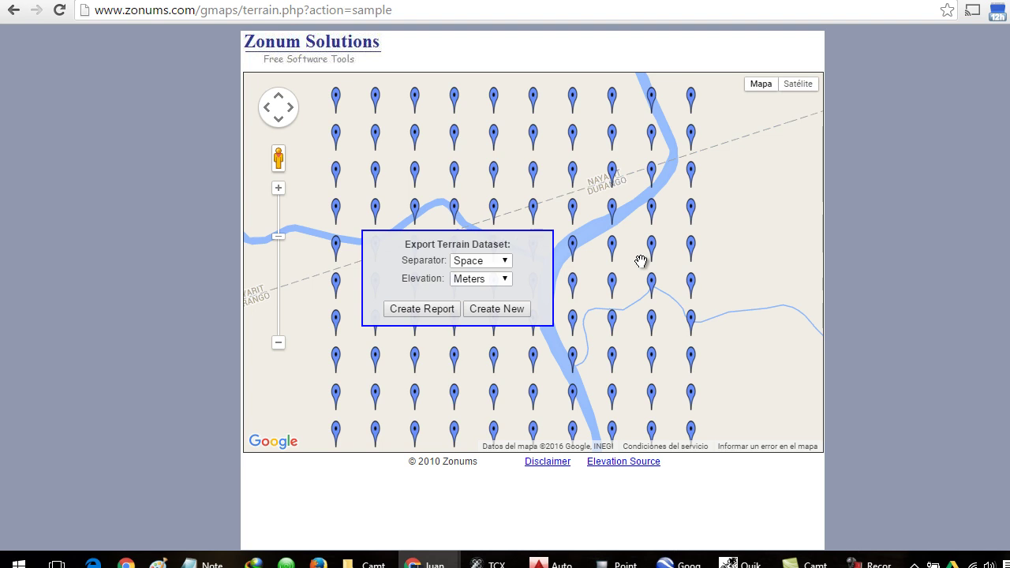
Create a comma-separated Lat,Lon,Elev report in meters and select all its text
{"action": "left_click", "coordinate": [470, 262]}
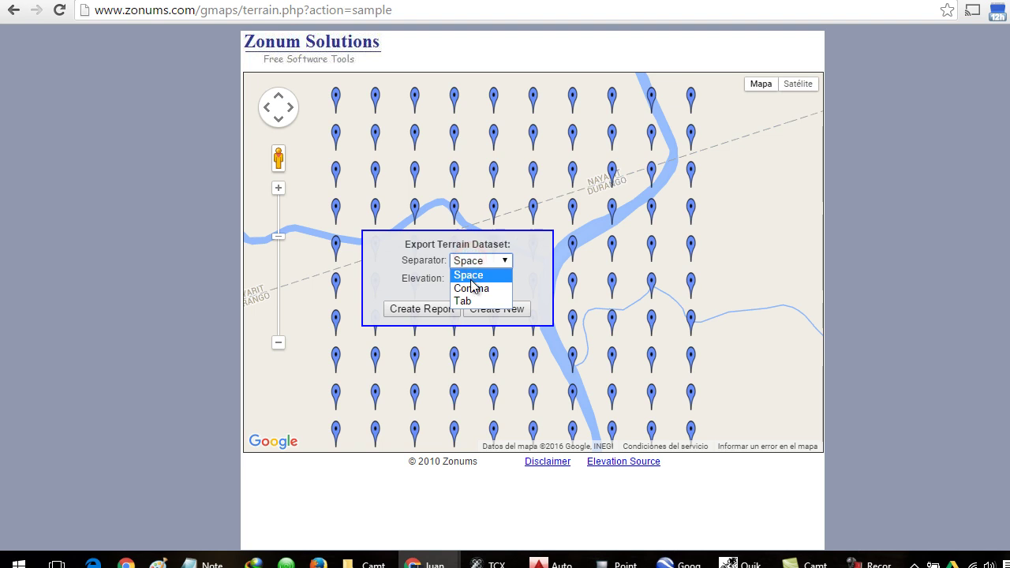
{"action": "left_click", "coordinate": [473, 287]}
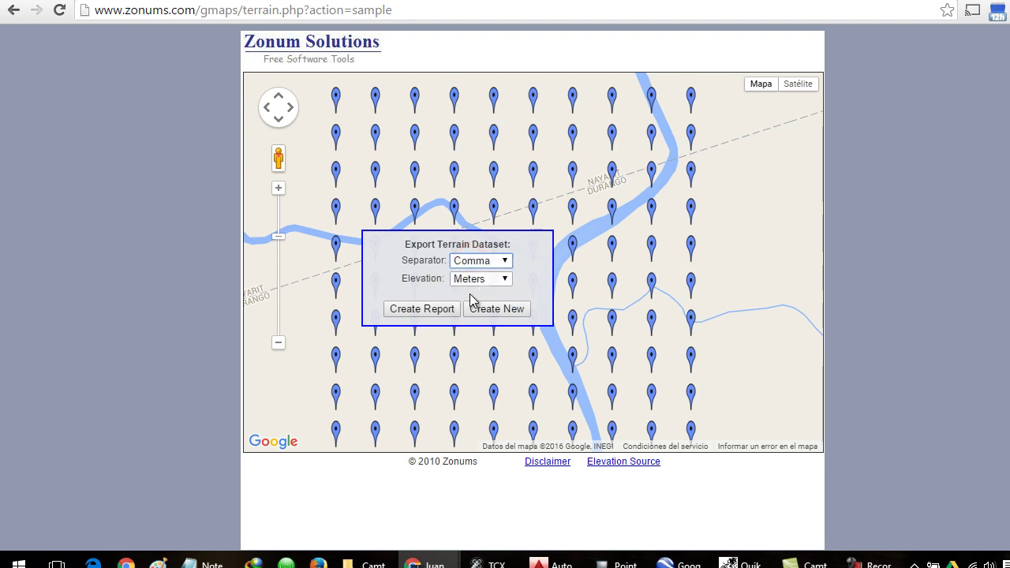
{"action": "left_click", "coordinate": [424, 310]}
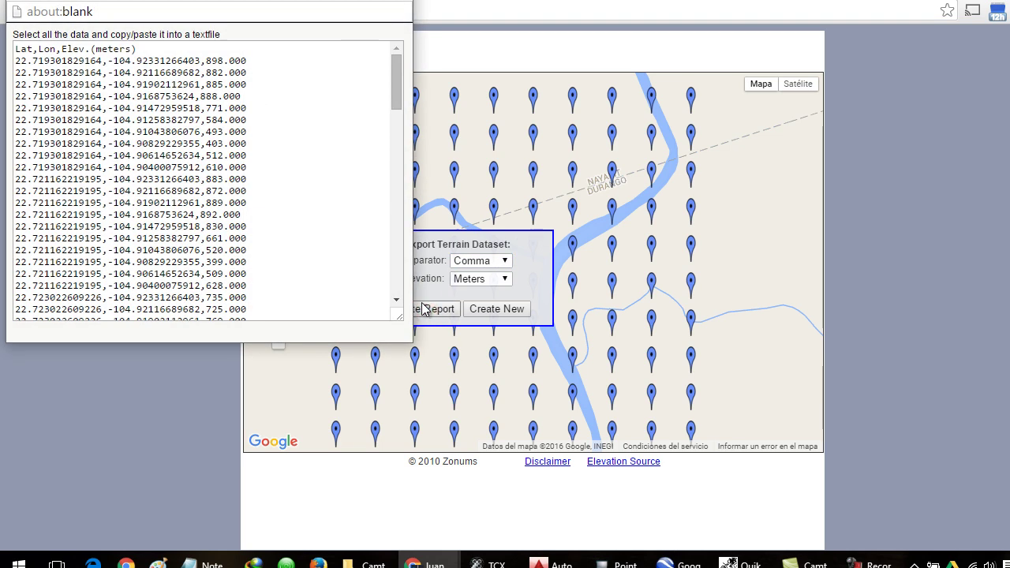
{"action": "mouse_move", "coordinate": [393, 79]}
{"action": "left_mouse_down"}
{"action": "mouse_move", "coordinate": [426, 188]}
{"action": "mouse_move", "coordinate": [433, 42]}
{"action": "left_mouse_up"}
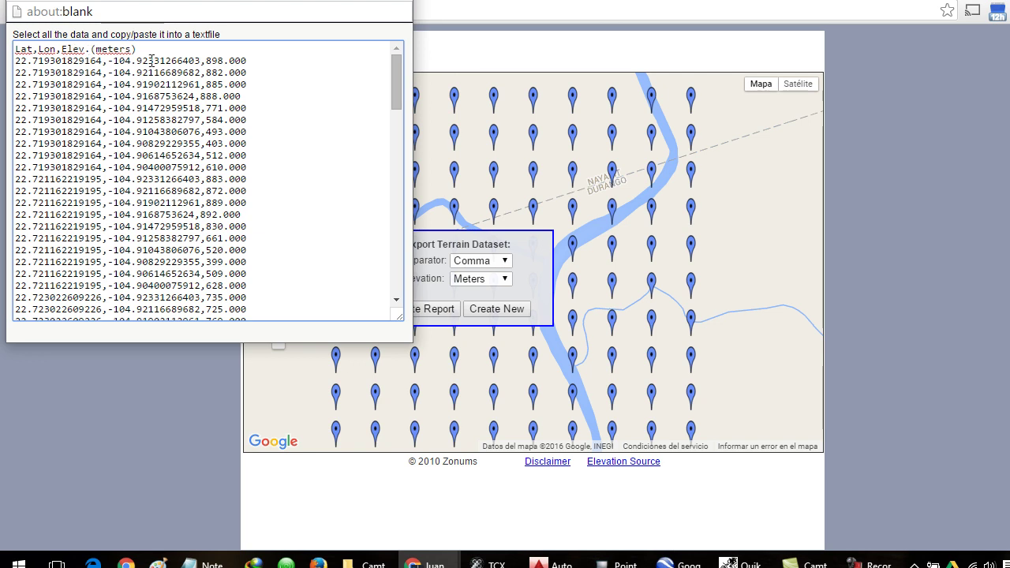
{"action": "left_click", "coordinate": [142, 108]}
{"action": "key", "text": "ctrl+a"}
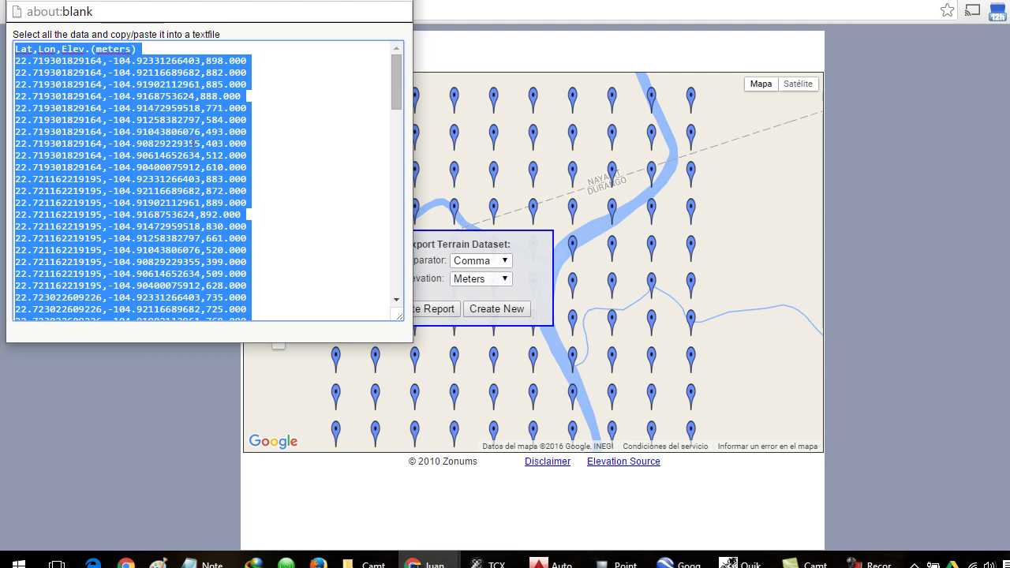
Copy the report data and paste it into a new untitled Notepad document
{"action": "right_click", "coordinate": [146, 132]}
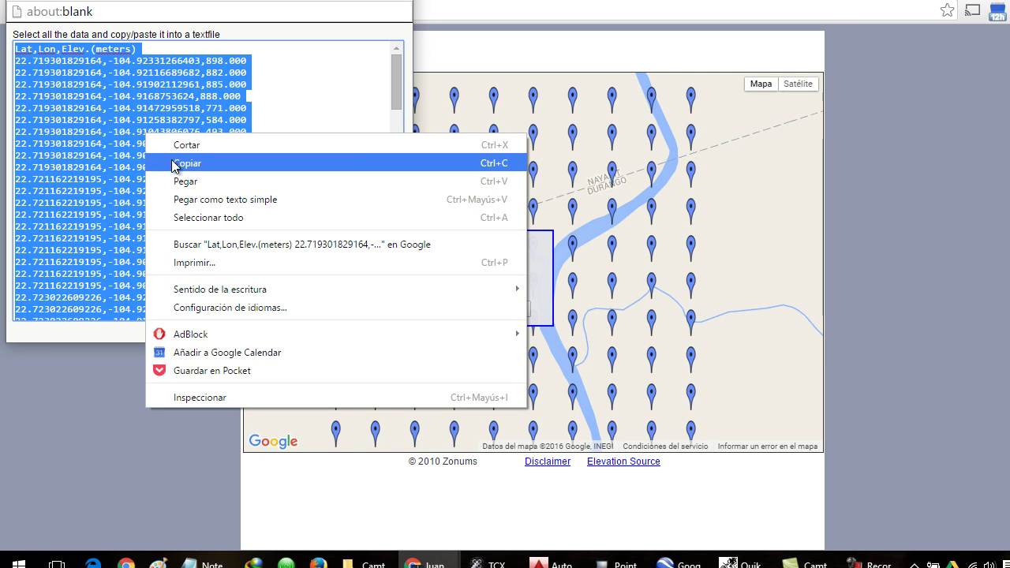
{"action": "left_click", "coordinate": [171, 160]}
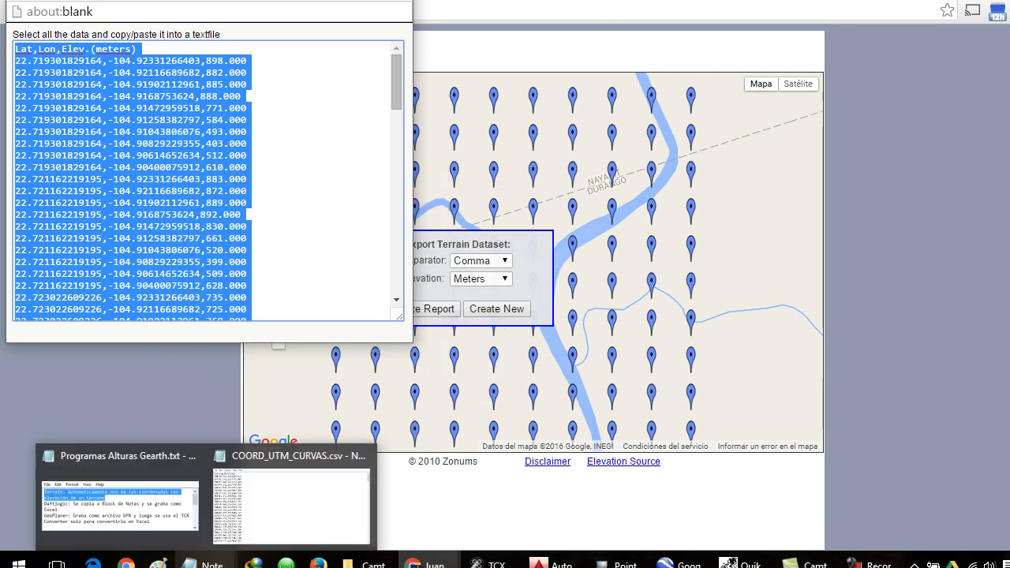
{"action": "right_click", "coordinate": [201, 561]}
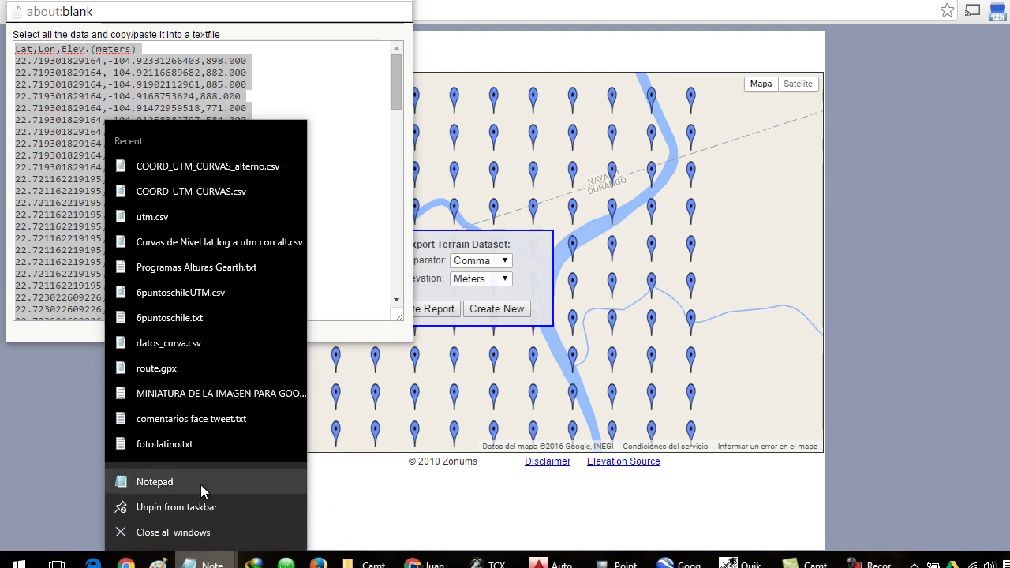
{"action": "left_click", "coordinate": [201, 483]}
{"action": "left_click", "coordinate": [243, 211]}
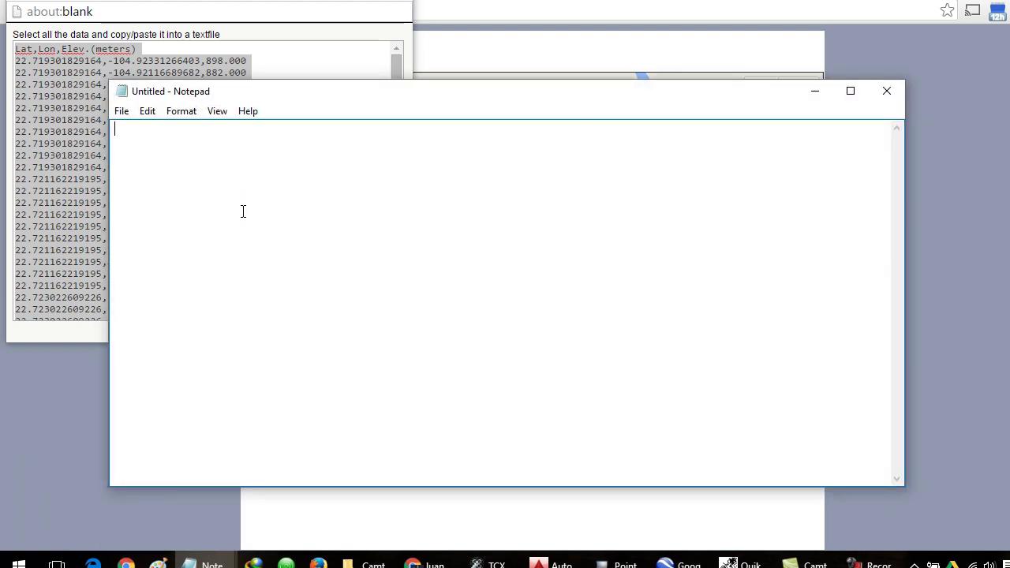
{"action": "key", "text": "ctrl+v"}
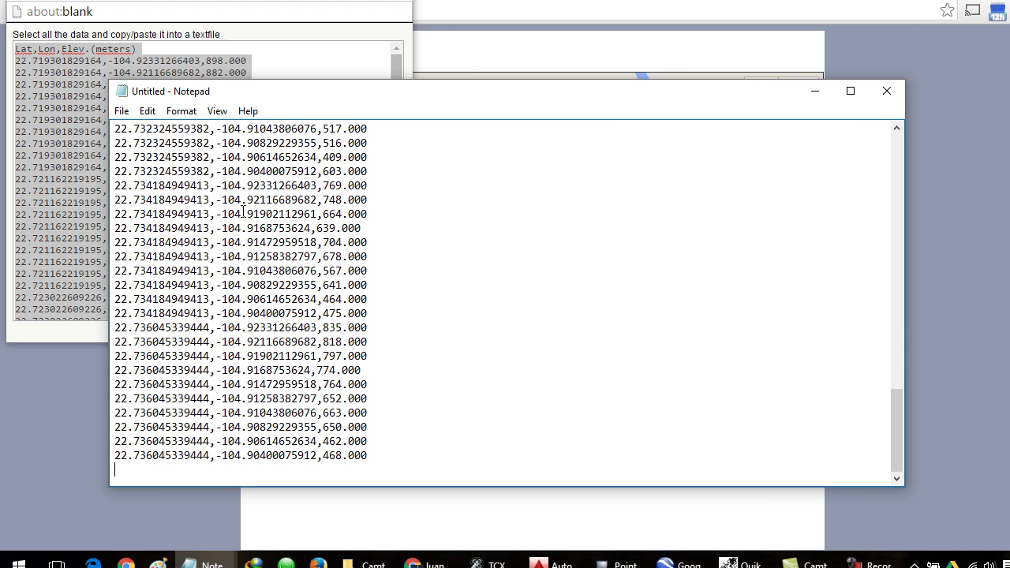
{"action": "scroll", "coordinate": [316, 172], "scroll_direction": "up", "scroll_amount": 3}
{"action": "scroll", "coordinate": [317, 172], "scroll_direction": "up", "scroll_amount": 12}
{"action": "scroll", "coordinate": [317, 172], "scroll_direction": "up", "scroll_amount": 7}
{"action": "scroll", "coordinate": [316, 172], "scroll_direction": "up", "scroll_amount": 4}
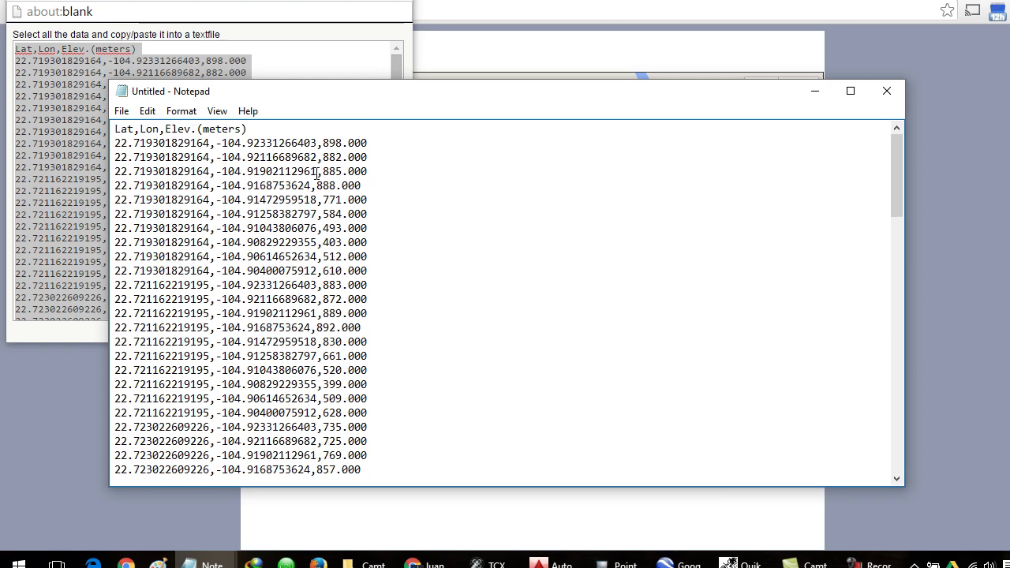
Save the data as coor-elev.csv in D:\Cad Practice and close Notepad
{"action": "left_click", "coordinate": [124, 114]}
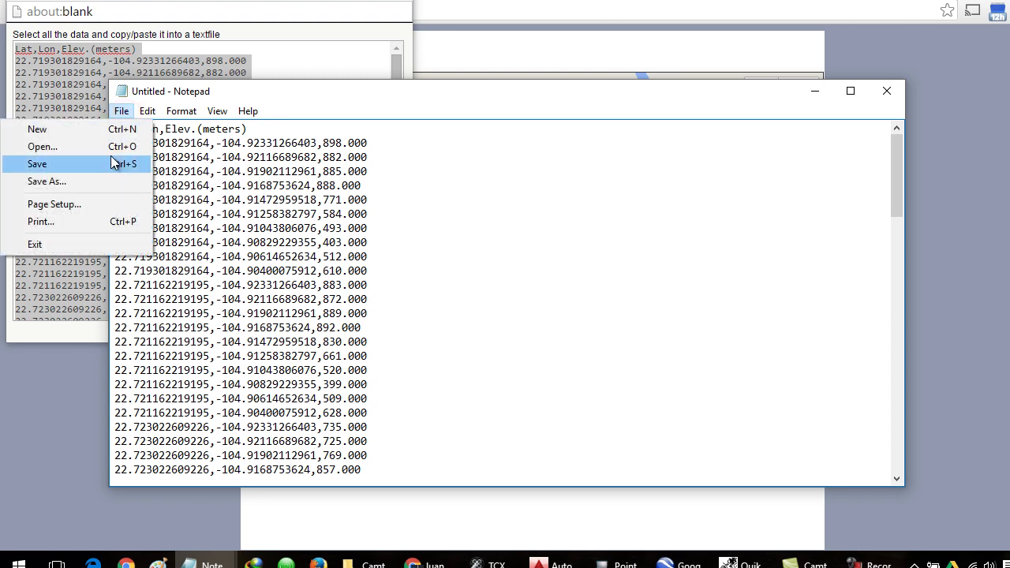
{"action": "left_click", "coordinate": [103, 180]}
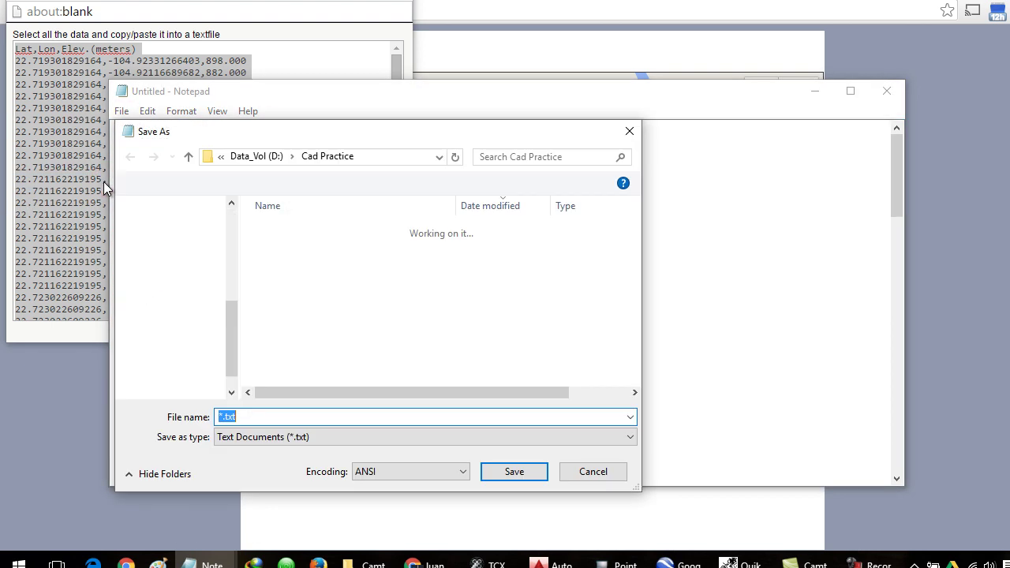
{"action": "left_click", "coordinate": [222, 417]}
{"action": "left_click_drag", "start_coordinate": [222, 416], "coordinate": [213, 421]}
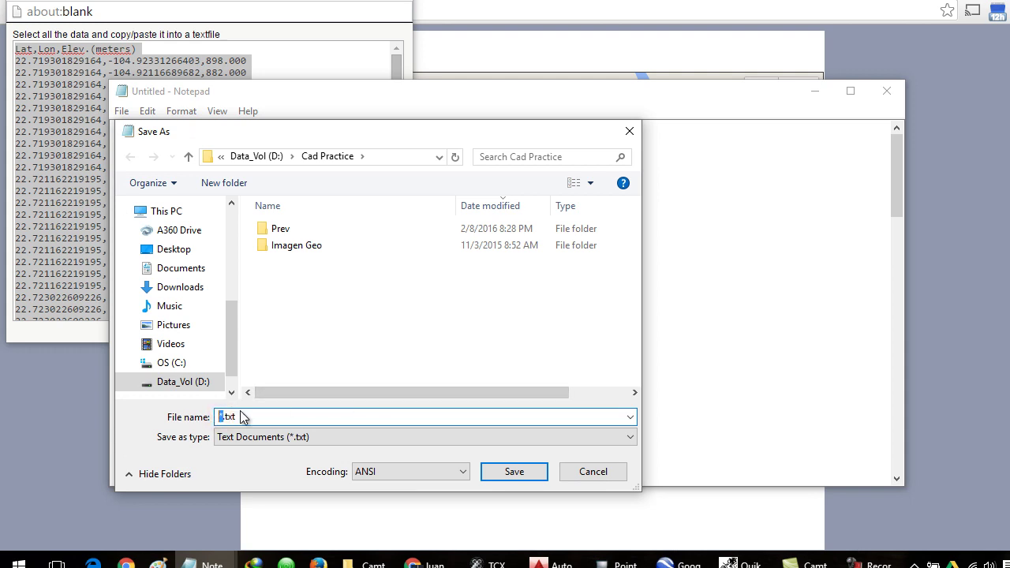
{"action": "double_click", "coordinate": [249, 416]}
{"action": "type", "text": "coor-elev.csv"}
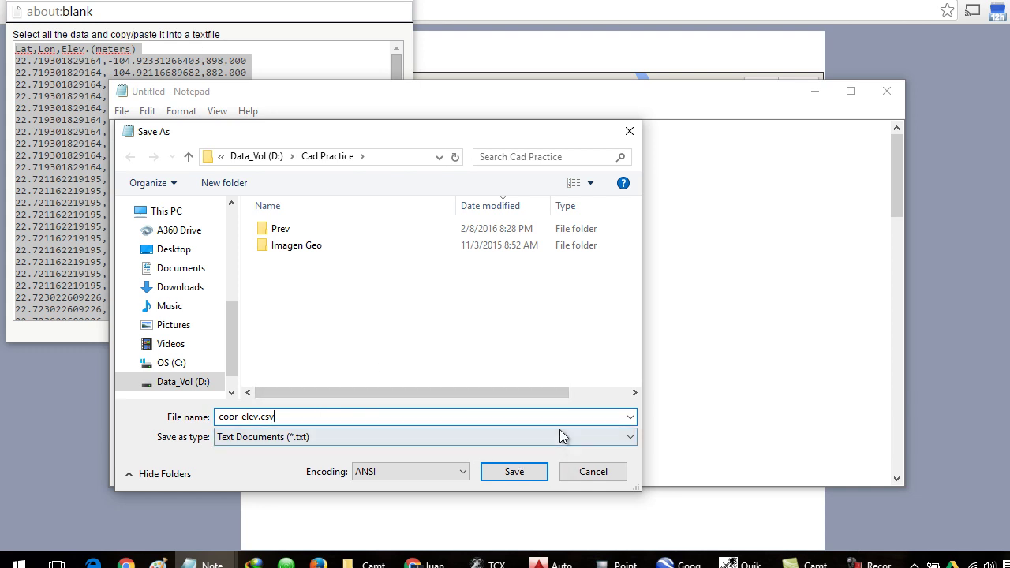
{"action": "left_click", "coordinate": [527, 474]}
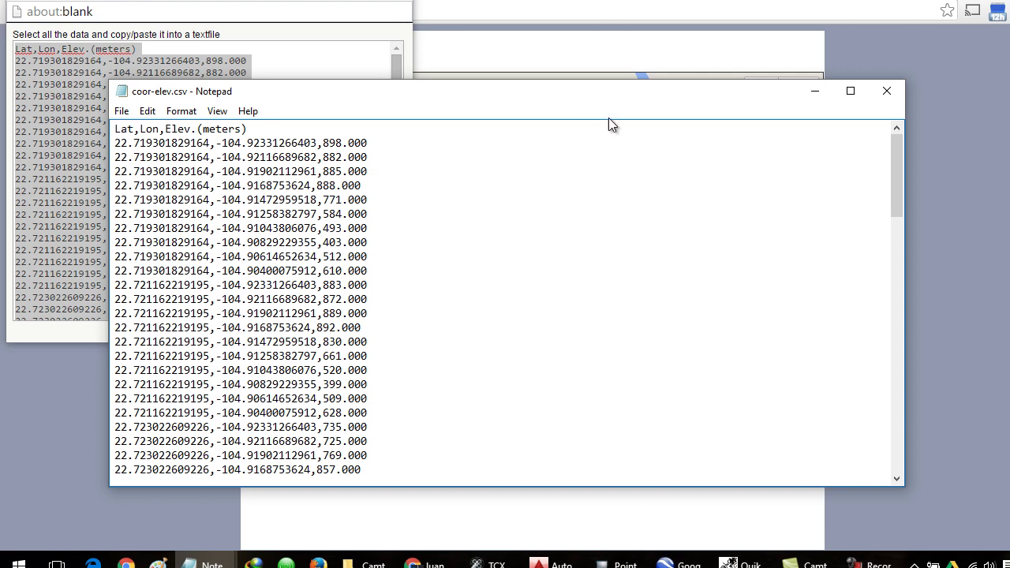
{"action": "left_click", "coordinate": [886, 91]}
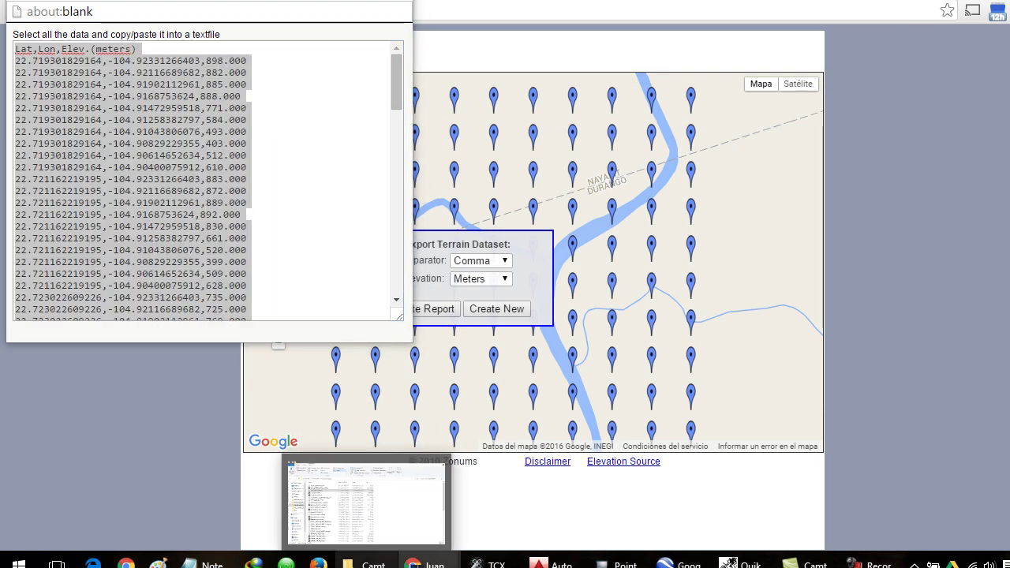
Open coor-elev.csv in Excel from the Cad Practice folder
{"action": "right_click", "coordinate": [365, 563]}
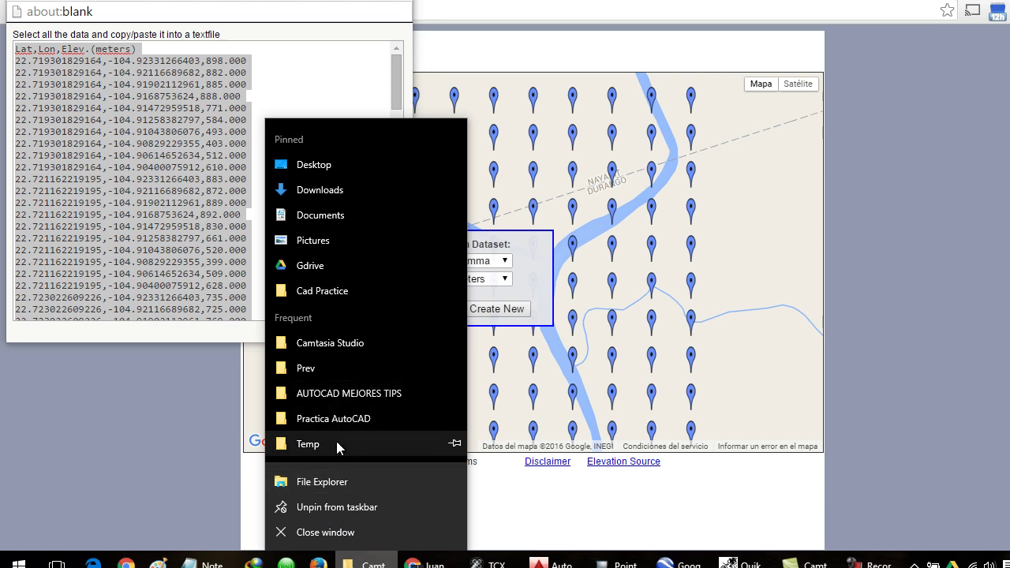
{"action": "left_click", "coordinate": [356, 291]}
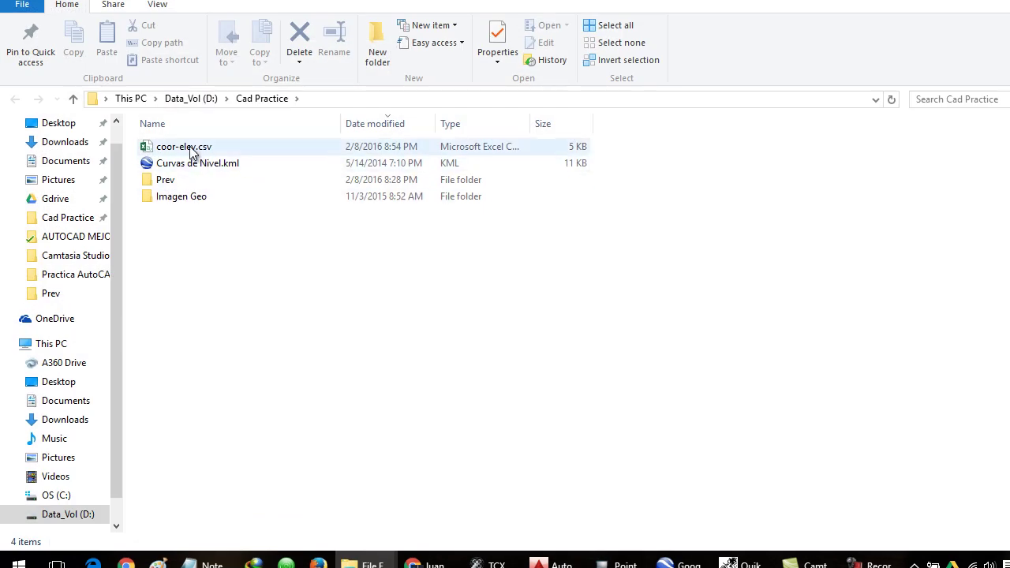
{"action": "left_click", "coordinate": [189, 150]}
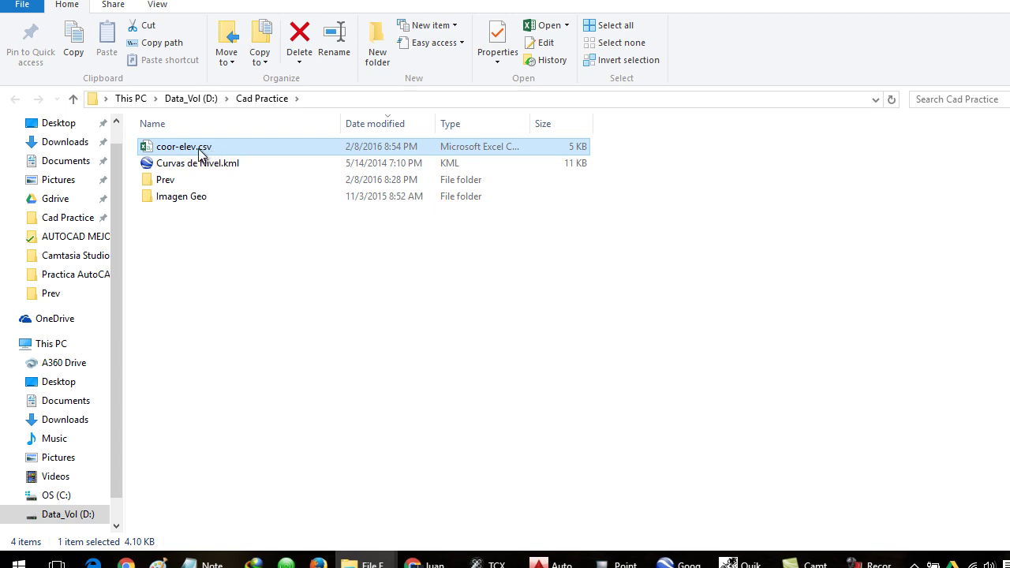
{"action": "double_click", "coordinate": [196, 152]}
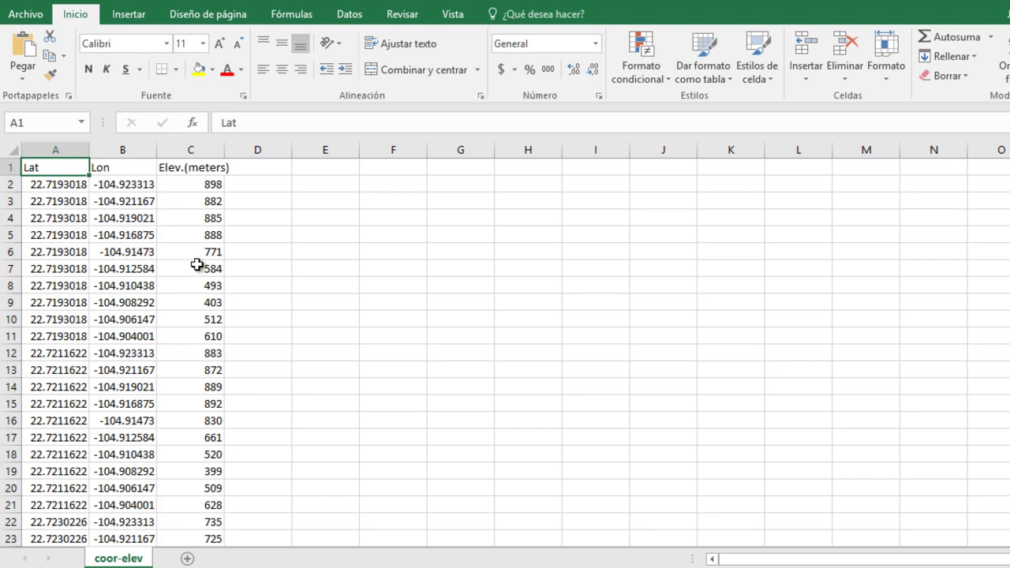
Scroll through the Lat, Lon and Elev.(meters) columns and select an empty cell
{"action": "scroll", "coordinate": [196, 265], "scroll_direction": "down", "scroll_amount": 8}
{"action": "scroll", "coordinate": [196, 266], "scroll_direction": "down", "scroll_amount": 7}
{"action": "scroll", "coordinate": [196, 266], "scroll_direction": "down", "scroll_amount": 7}
{"action": "scroll", "coordinate": [195, 268], "scroll_direction": "down", "scroll_amount": 14}
{"action": "scroll", "coordinate": [193, 269], "scroll_direction": "up", "scroll_amount": 13}
{"action": "scroll", "coordinate": [193, 269], "scroll_direction": "up", "scroll_amount": 4}
{"action": "scroll", "coordinate": [193, 269], "scroll_direction": "up", "scroll_amount": 13}
{"action": "scroll", "coordinate": [193, 270], "scroll_direction": "up", "scroll_amount": 6}
{"action": "left_click", "coordinate": [327, 229]}
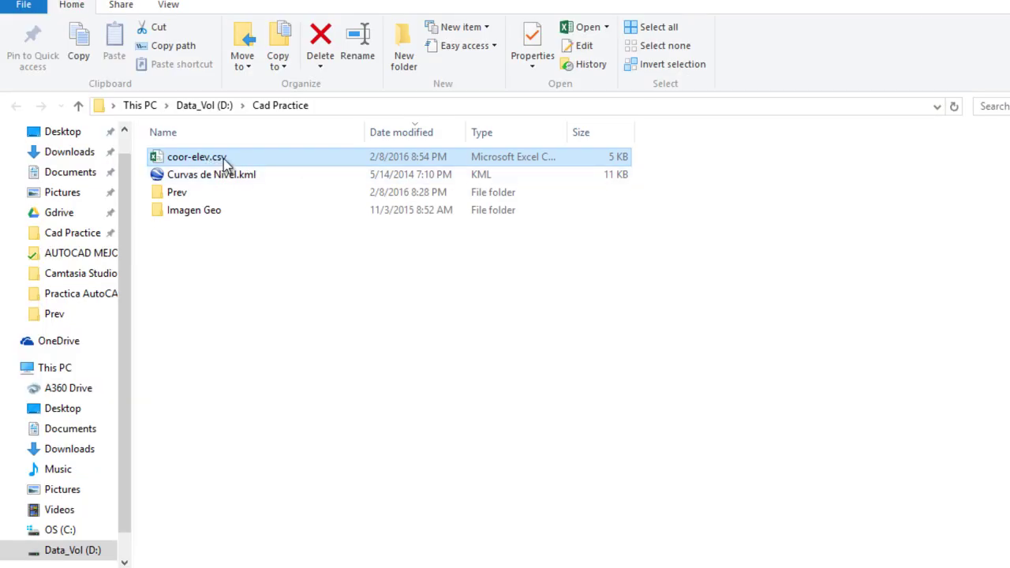
{"action": "left_click", "coordinate": [349, 333]}
{"action": "left_click", "coordinate": [218, 158]}
{"action": "left_click", "coordinate": [259, 282]}
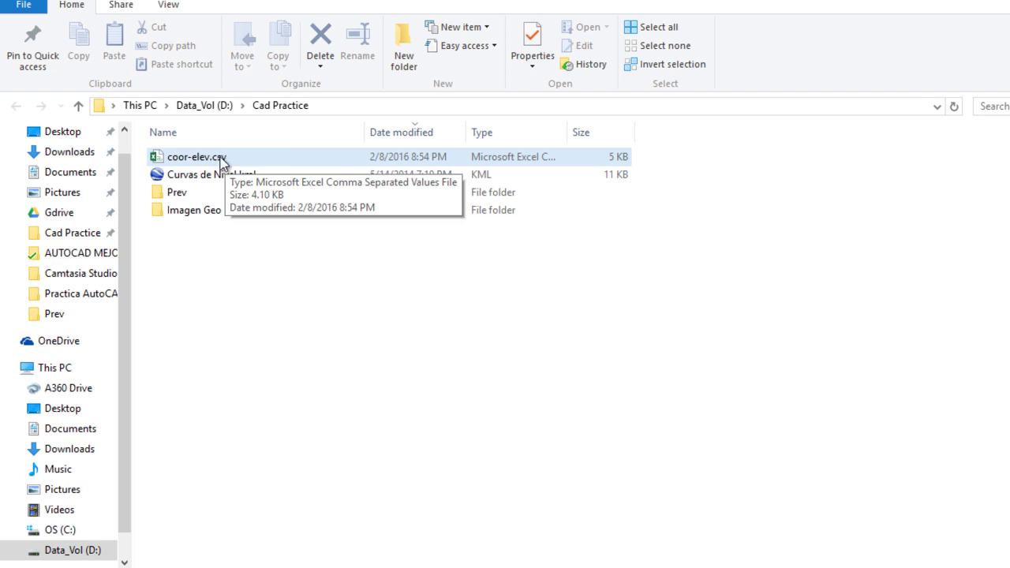
{"action": "left_click", "coordinate": [263, 330]}
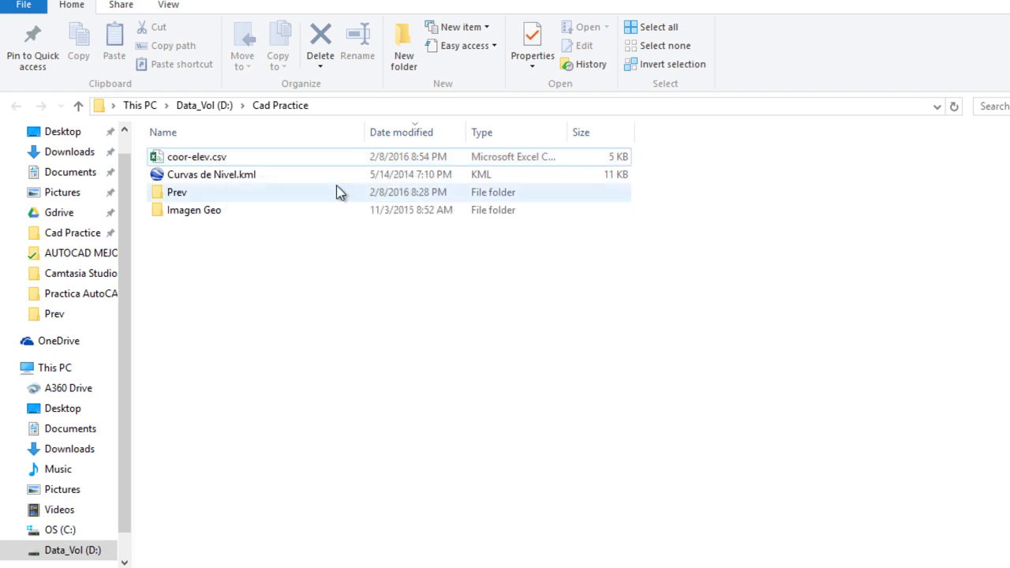
{"action": "left_click", "coordinate": [186, 7]}
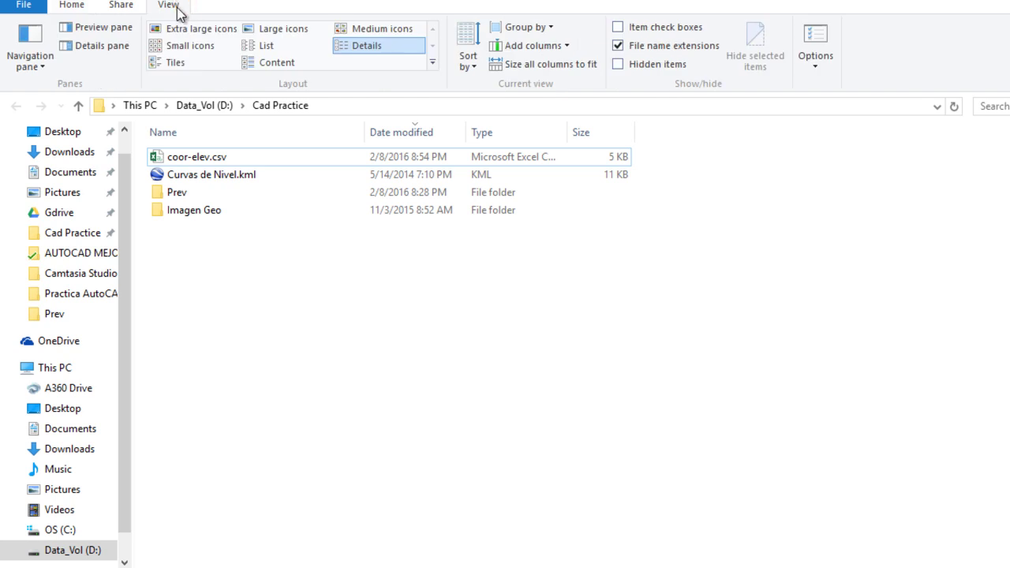
{"action": "left_click", "coordinate": [815, 43]}
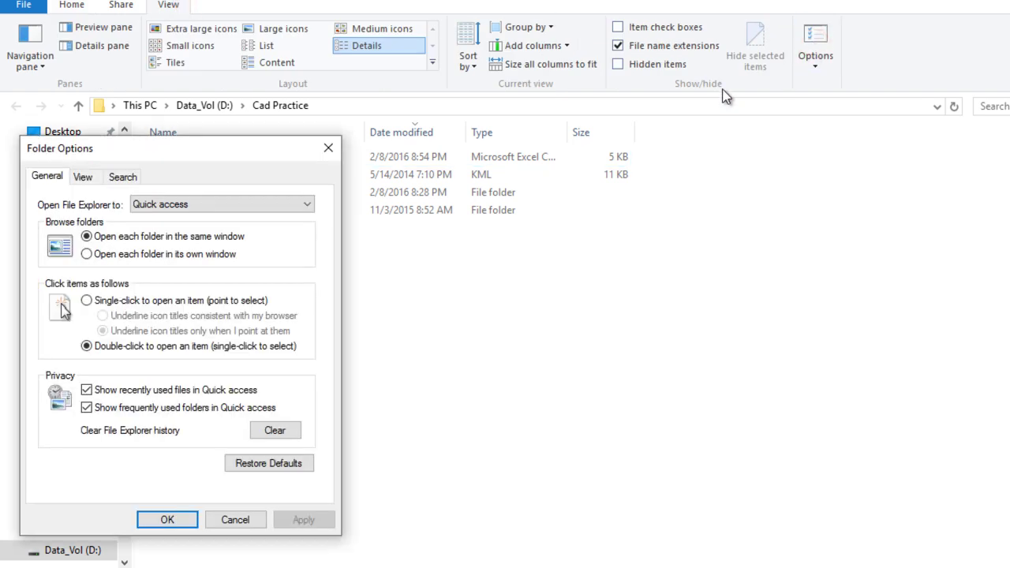
{"action": "left_click", "coordinate": [82, 178]}
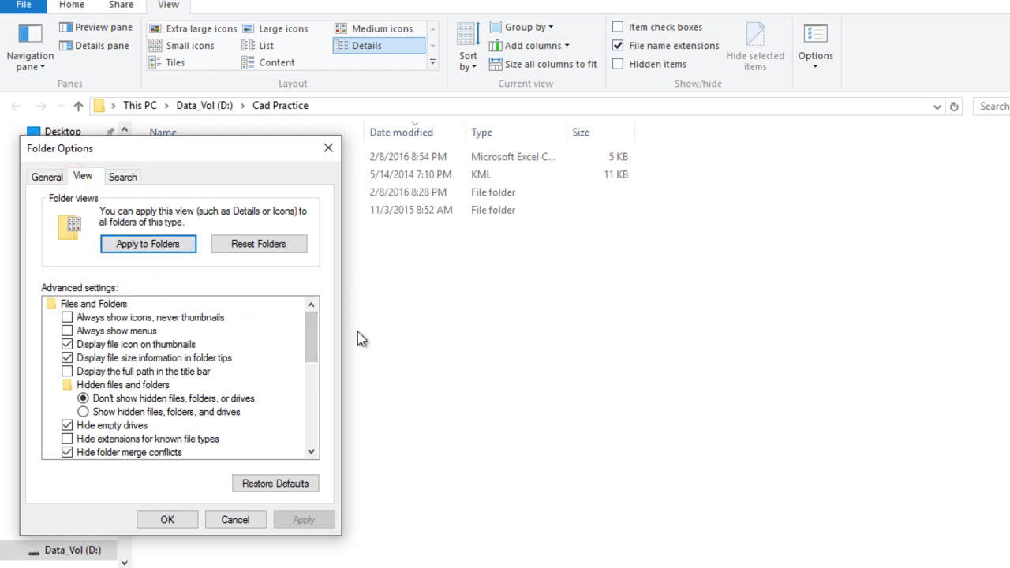
{"action": "left_click_drag", "start_coordinate": [314, 328], "coordinate": [315, 341]}
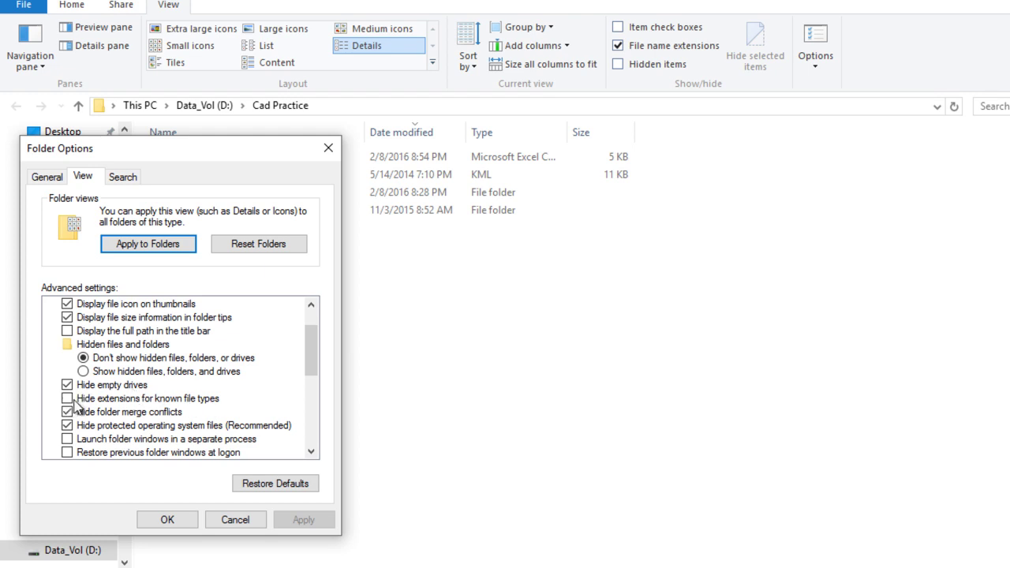
{"action": "left_click", "coordinate": [328, 148]}
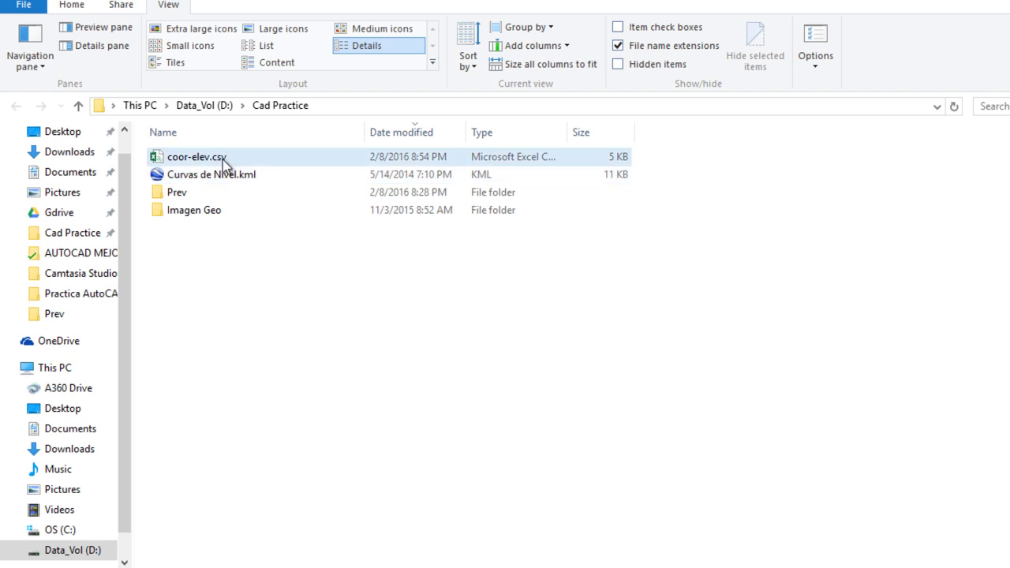
{"action": "mouse_move", "coordinate": [197, 157]}
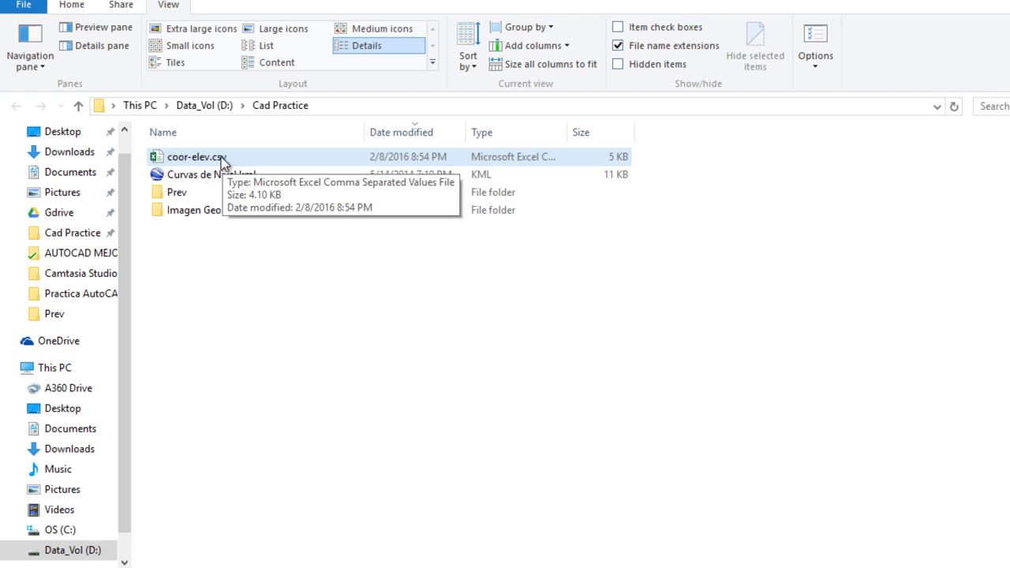
Reopen coor-elev.csv from the Cad Practice folder in Excel
{"action": "left_click", "coordinate": [294, 291]}
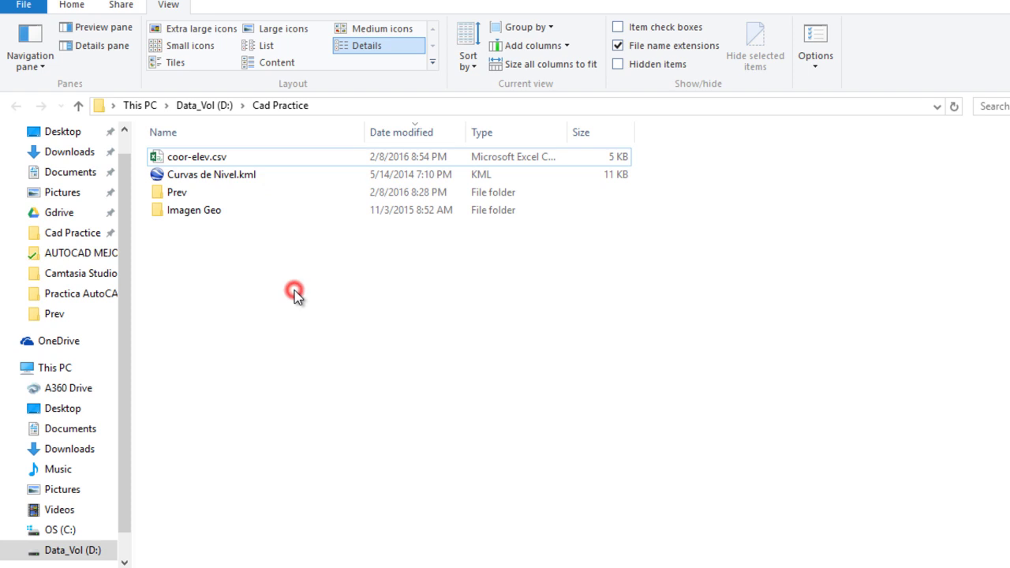
{"action": "left_click", "coordinate": [216, 157]}
{"action": "left_click", "coordinate": [387, 345]}
{"action": "double_click", "coordinate": [224, 160]}
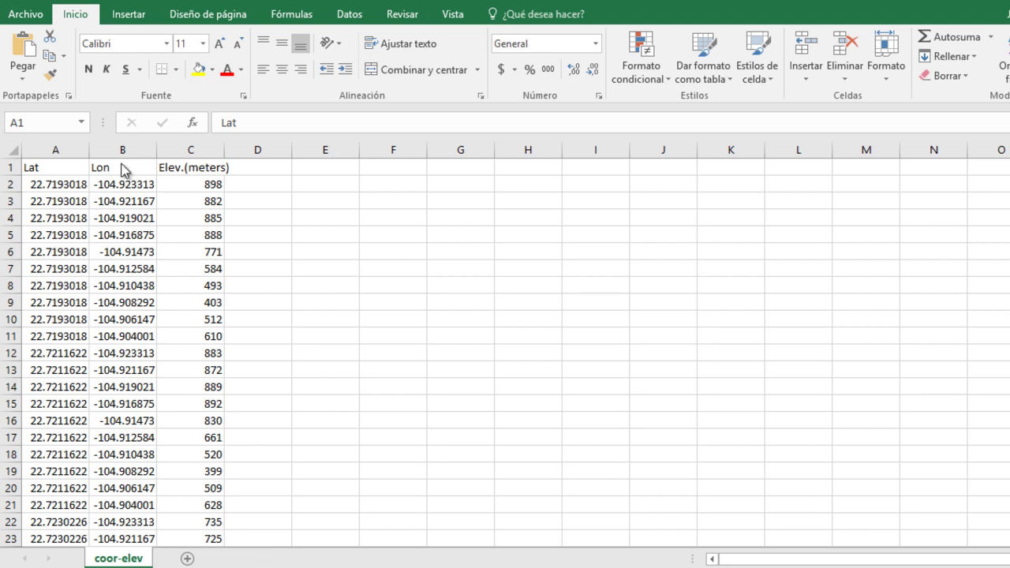
Select cell A1 with the Lat header, then cell D2 beside the data
{"action": "left_click", "coordinate": [76, 172]}
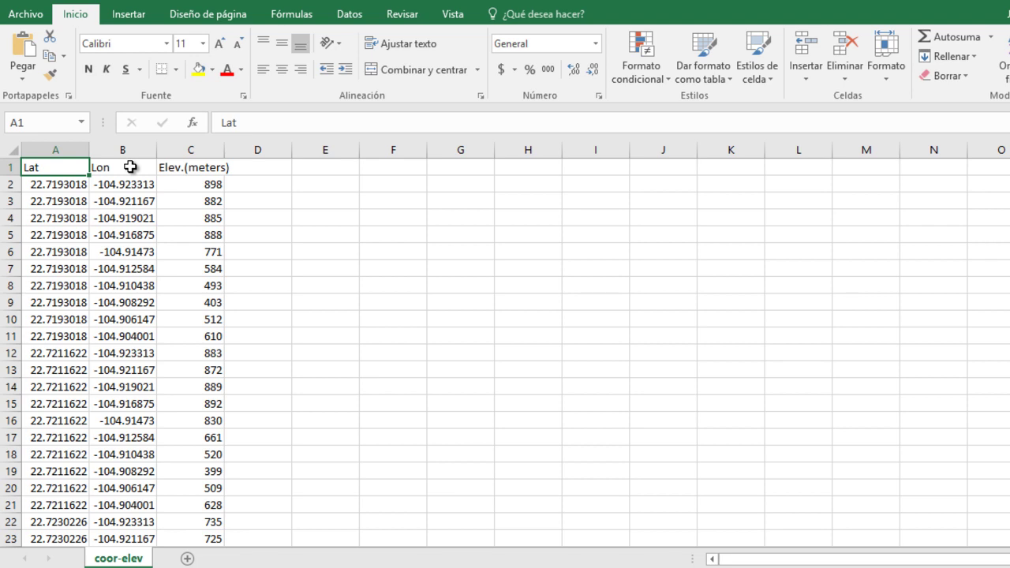
{"action": "left_click", "coordinate": [285, 185]}
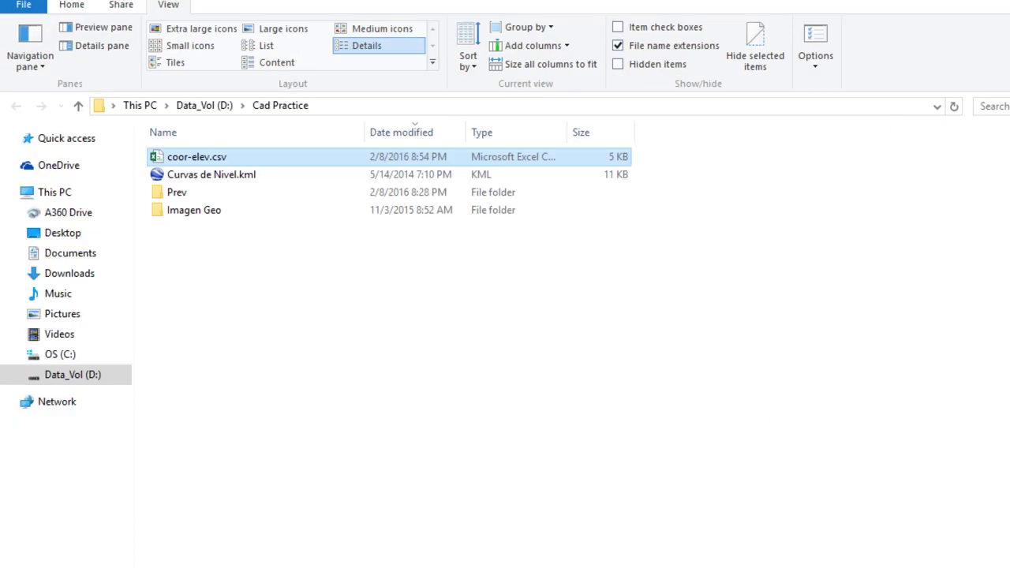
{"action": "mouse_move", "coordinate": [471, 529]}
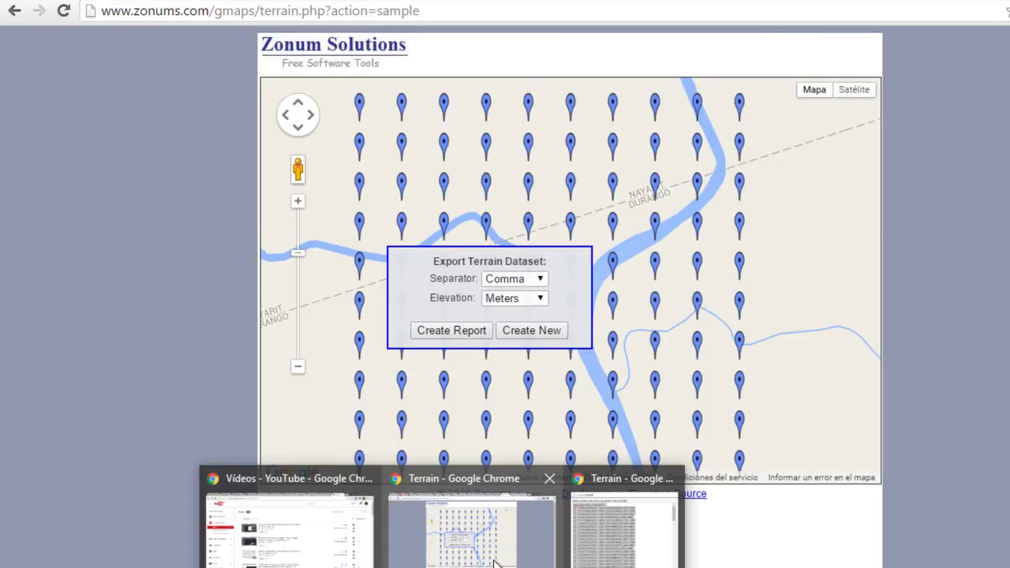
Bring the Zonums Terrain page in Chrome to the front
{"action": "left_click", "coordinate": [492, 560]}
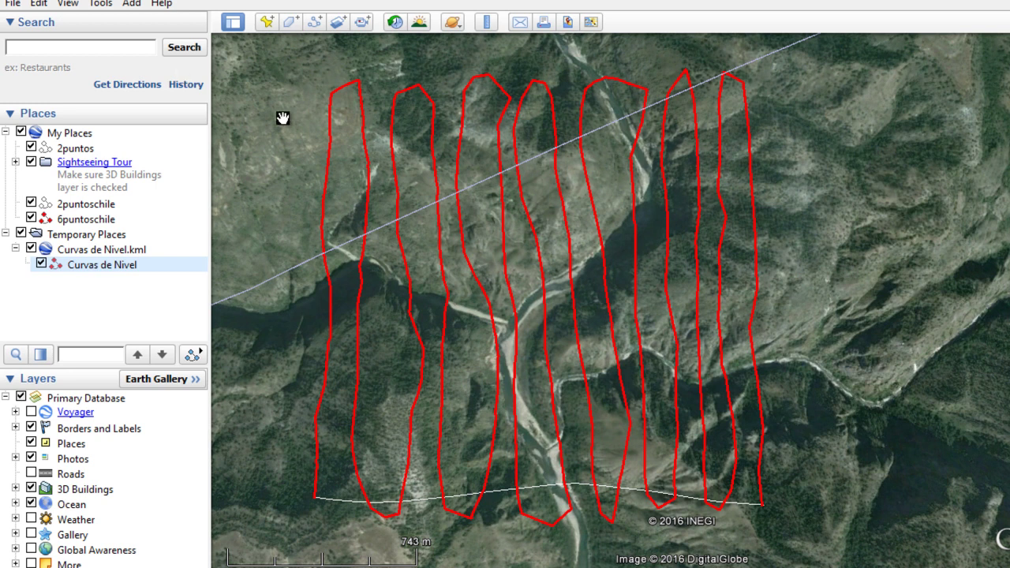
{"action": "left_click", "coordinate": [101, 4]}
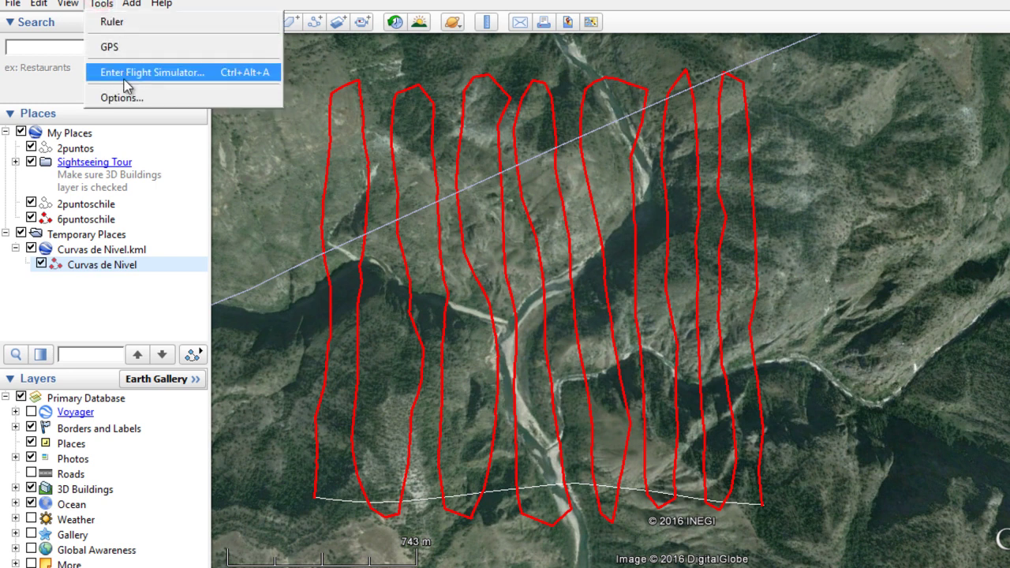
{"action": "left_click", "coordinate": [123, 97]}
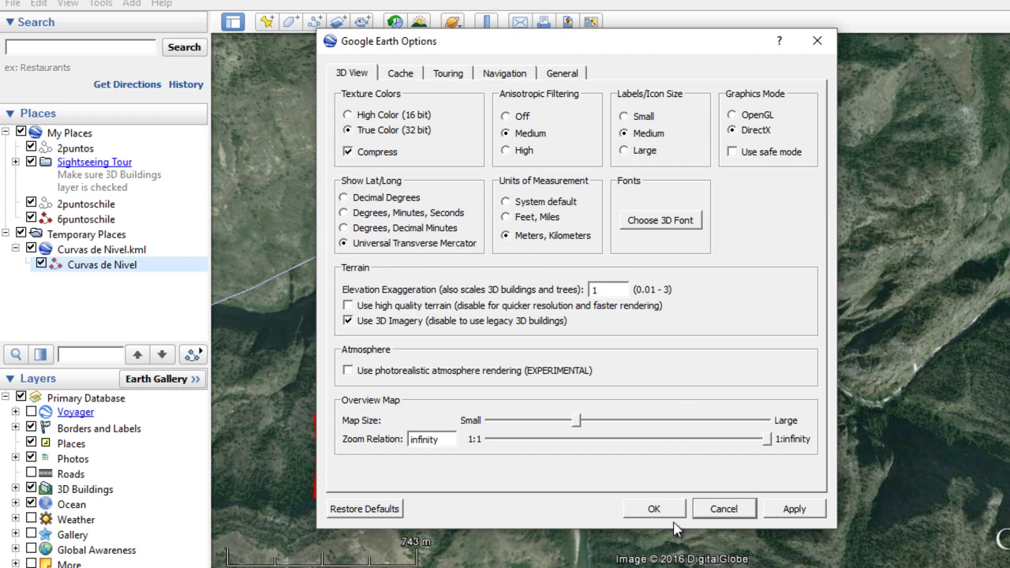
{"action": "left_click", "coordinate": [714, 511]}
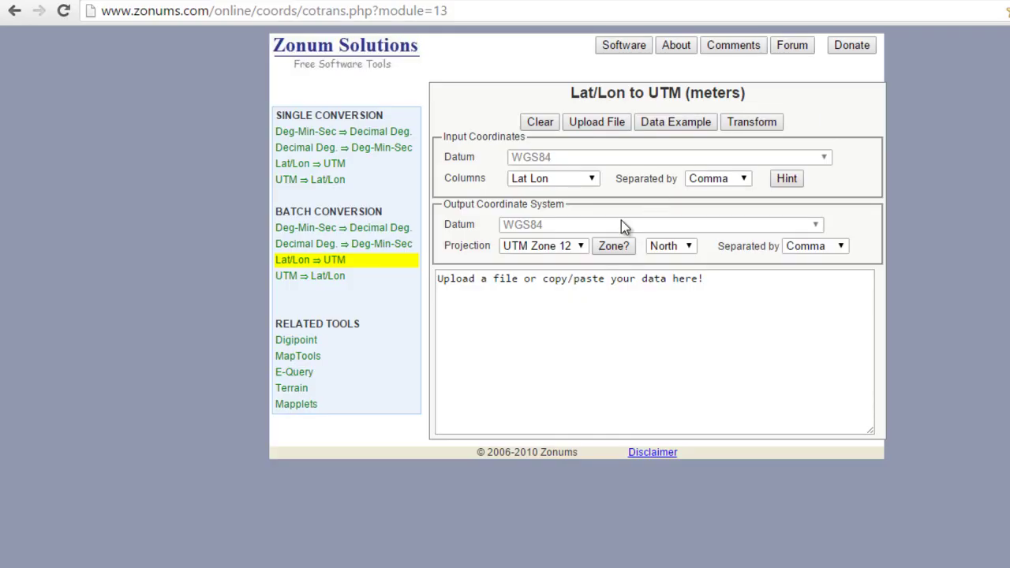
Choose UTM Zone 13 as the output projection with North as the hemisphere
{"action": "left_click", "coordinate": [571, 247]}
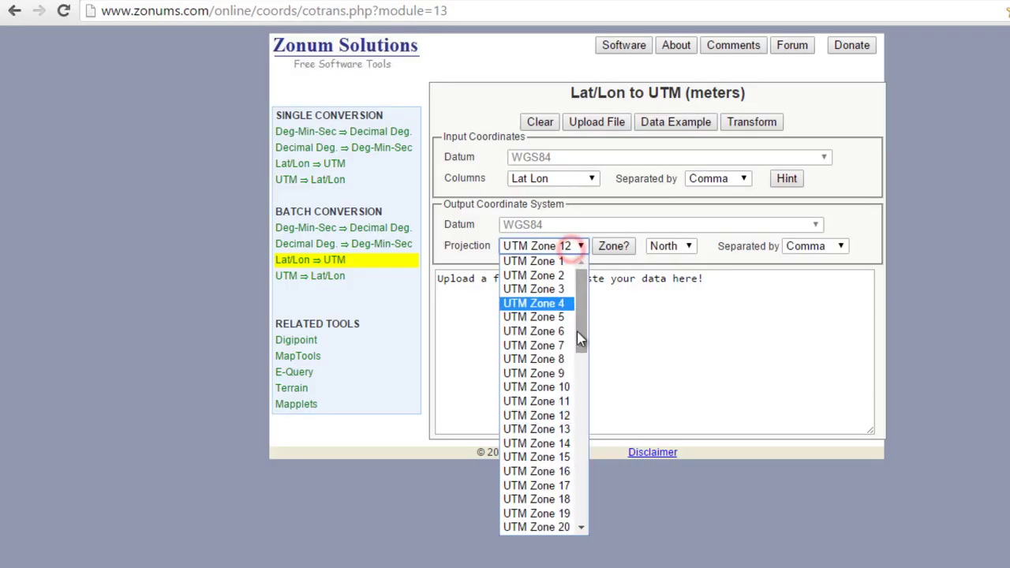
{"action": "left_click", "coordinate": [565, 428]}
{"action": "left_click", "coordinate": [671, 249]}
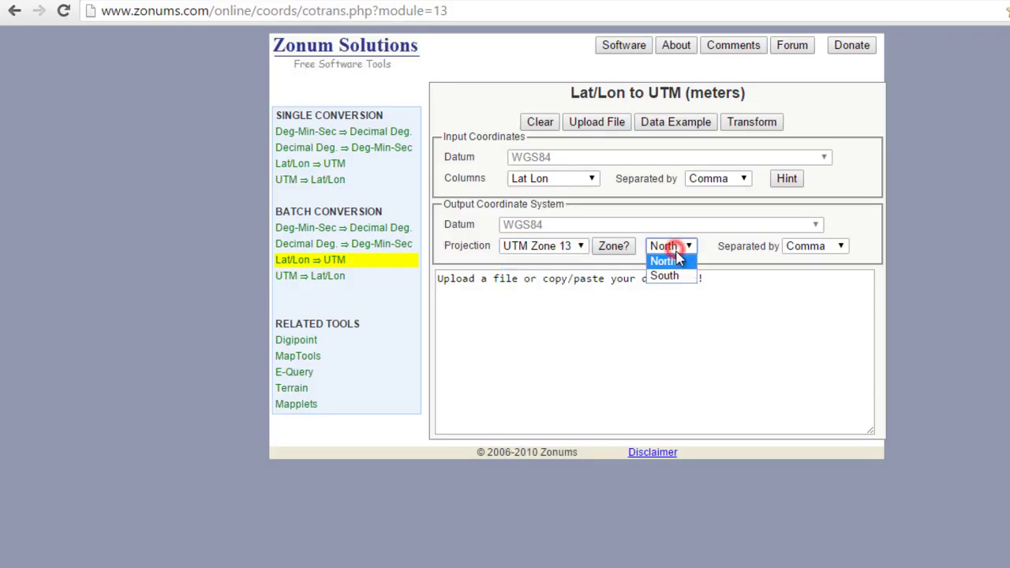
{"action": "left_click", "coordinate": [667, 261]}
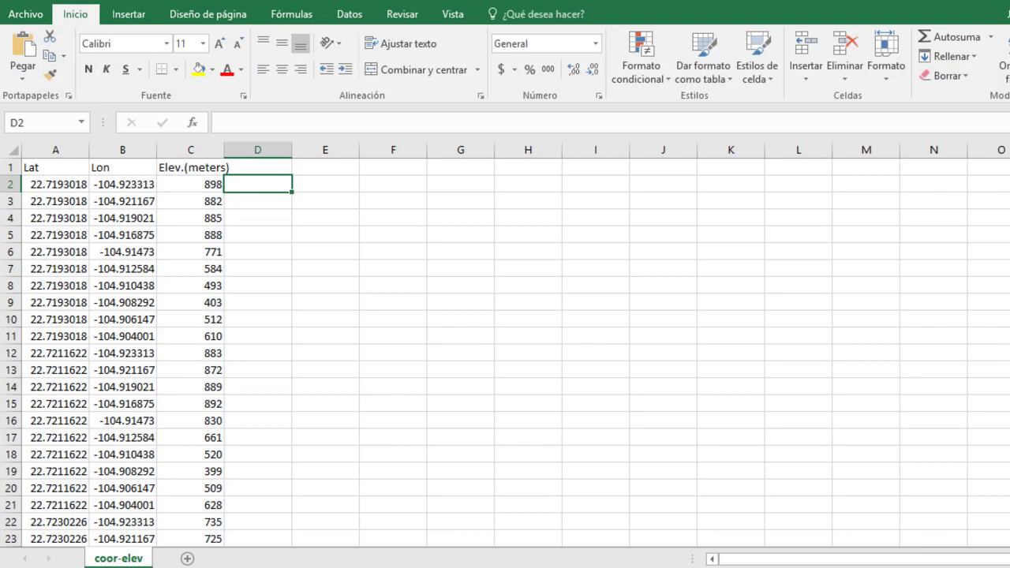
Delete the Lat/Lon/Elev header row 1 from the coor-elev sheet
{"action": "left_click", "coordinate": [523, 266]}
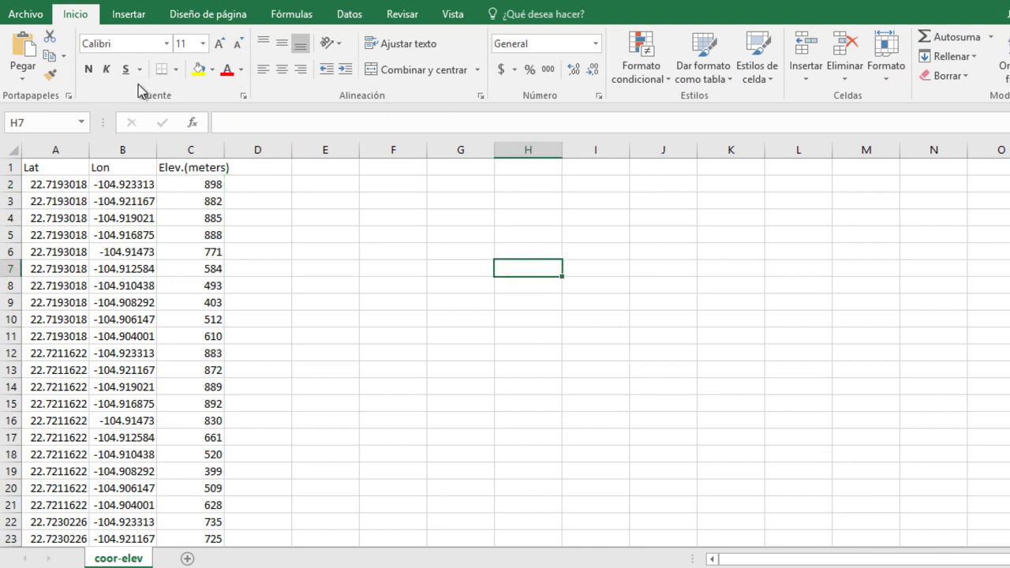
{"action": "left_click", "coordinate": [7, 167]}
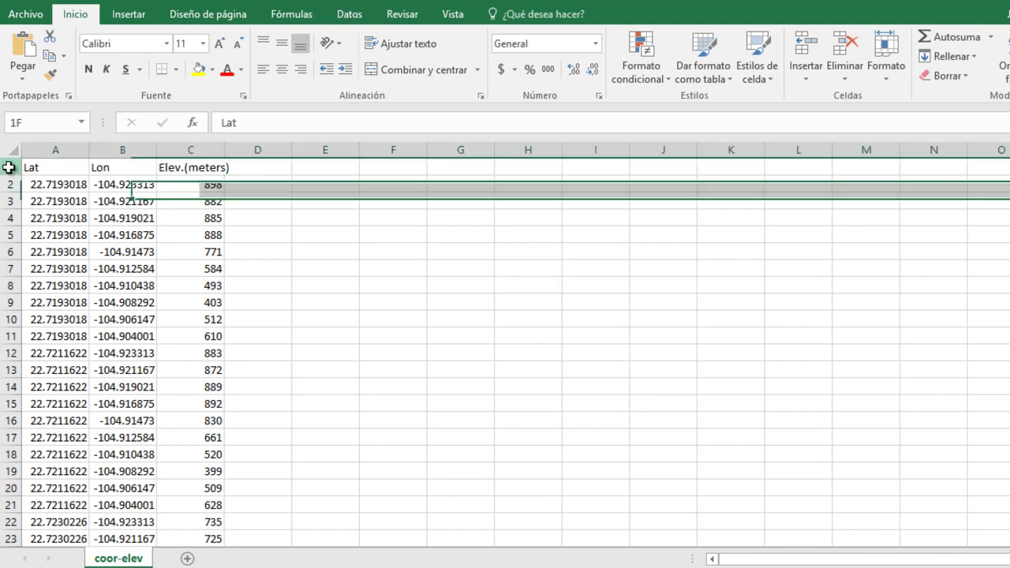
{"action": "right_click", "coordinate": [5, 166]}
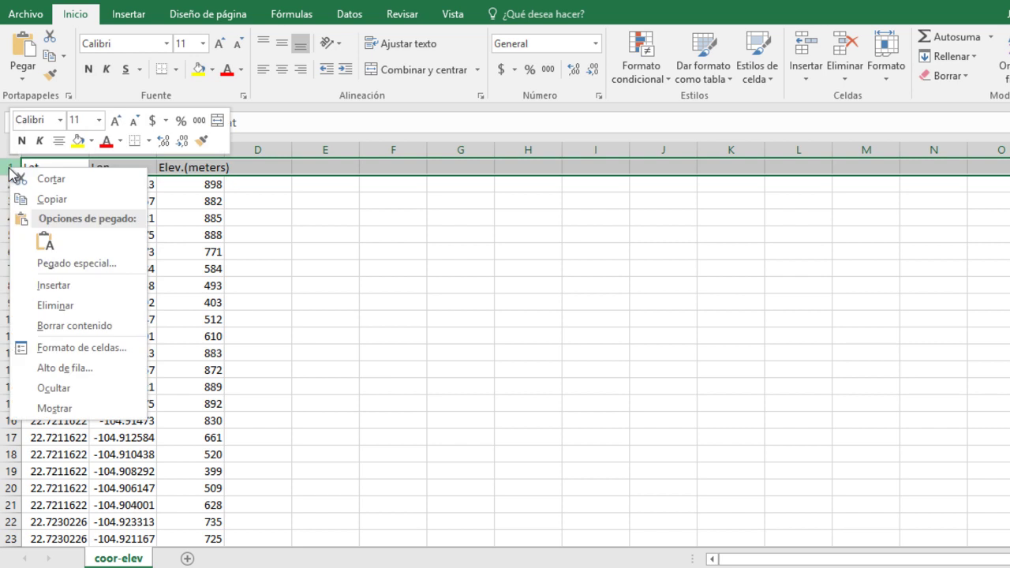
{"action": "left_click", "coordinate": [37, 308]}
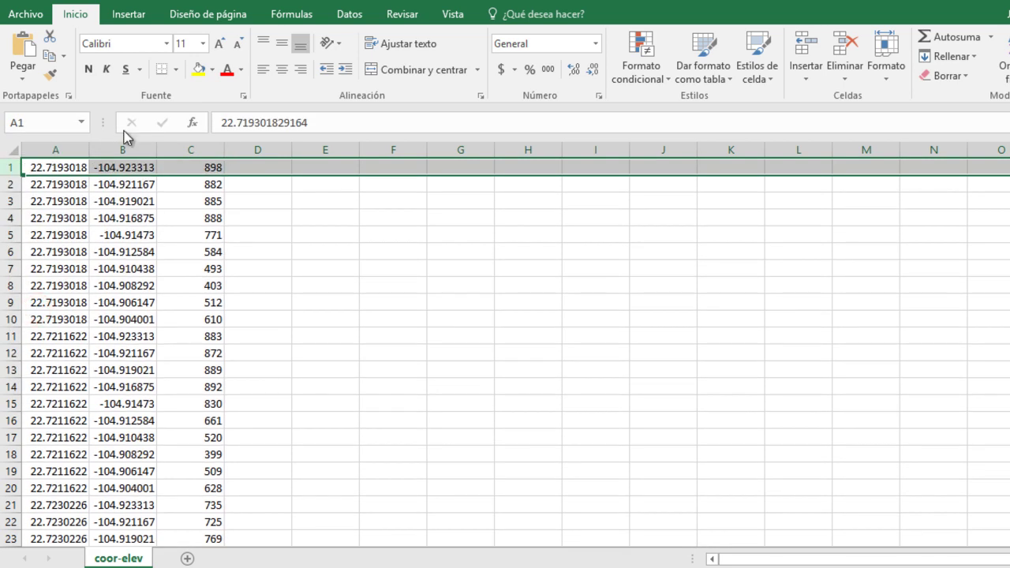
{"action": "key", "text": "ctrl+z"}
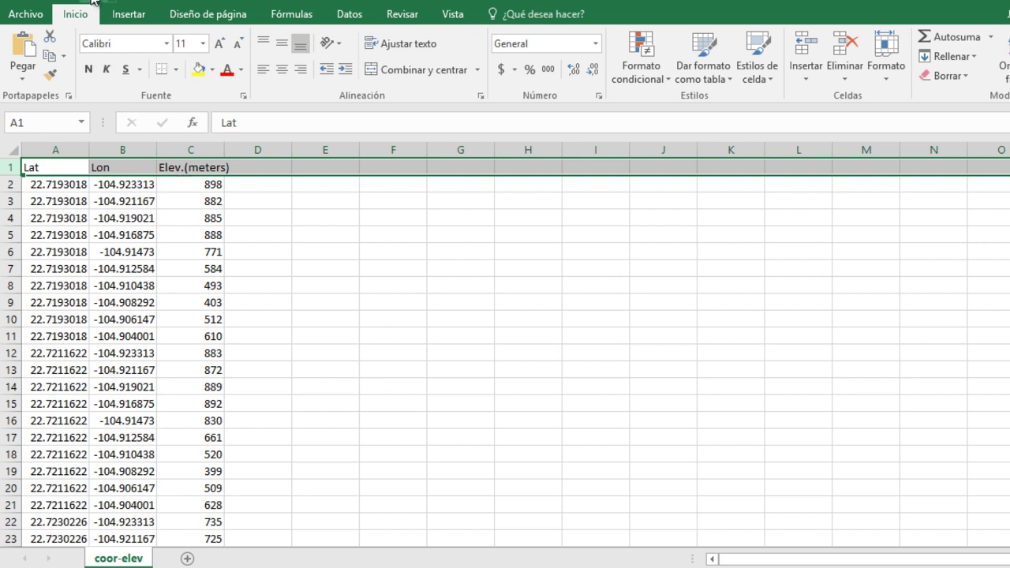
{"action": "key", "text": "ctrl+y"}
Save the sheet back to coor-elev.csv, keeping the CSV format
{"action": "left_click", "coordinate": [268, 231]}
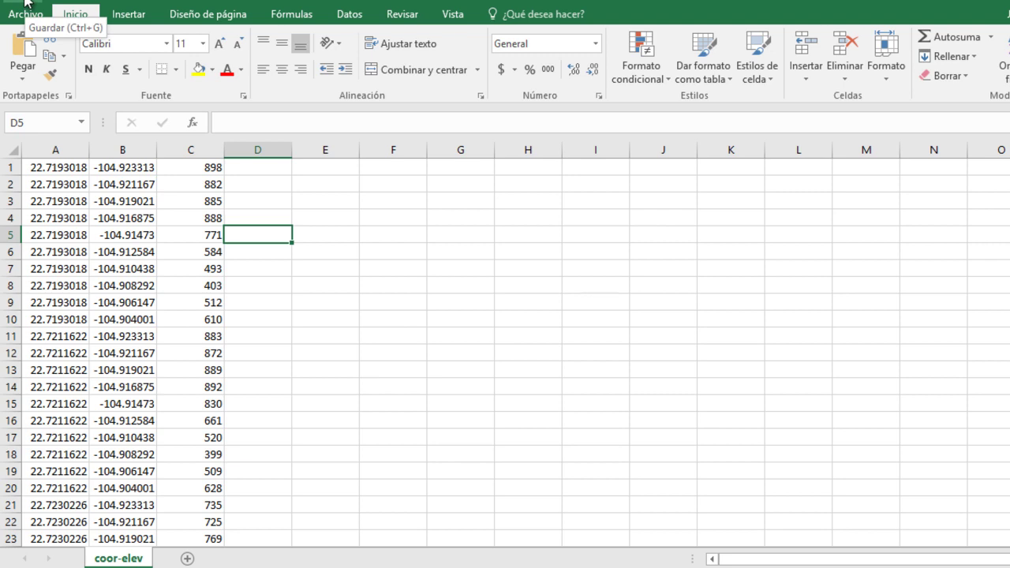
{"action": "left_click", "coordinate": [25, 4]}
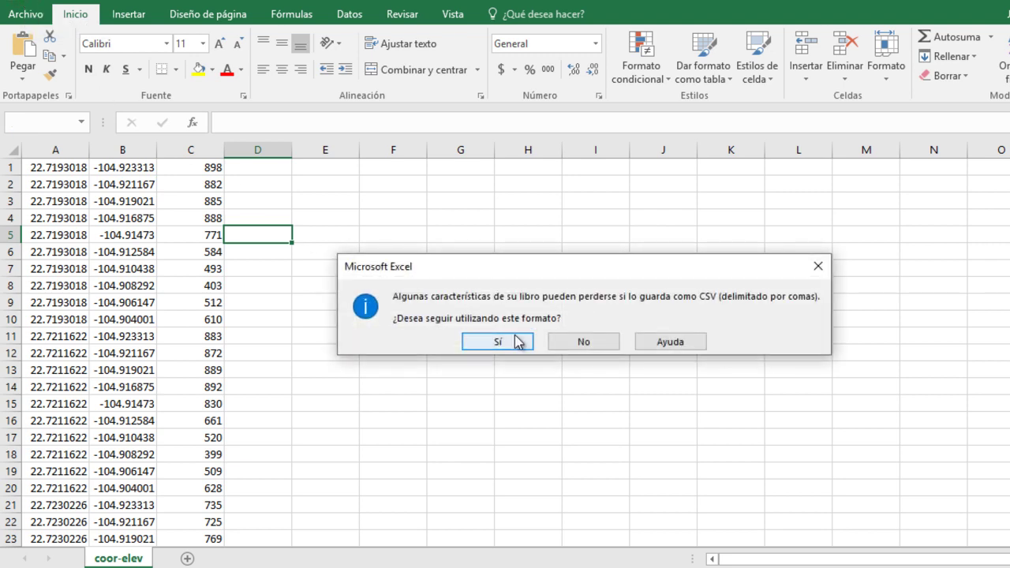
{"action": "left_click", "coordinate": [515, 340]}
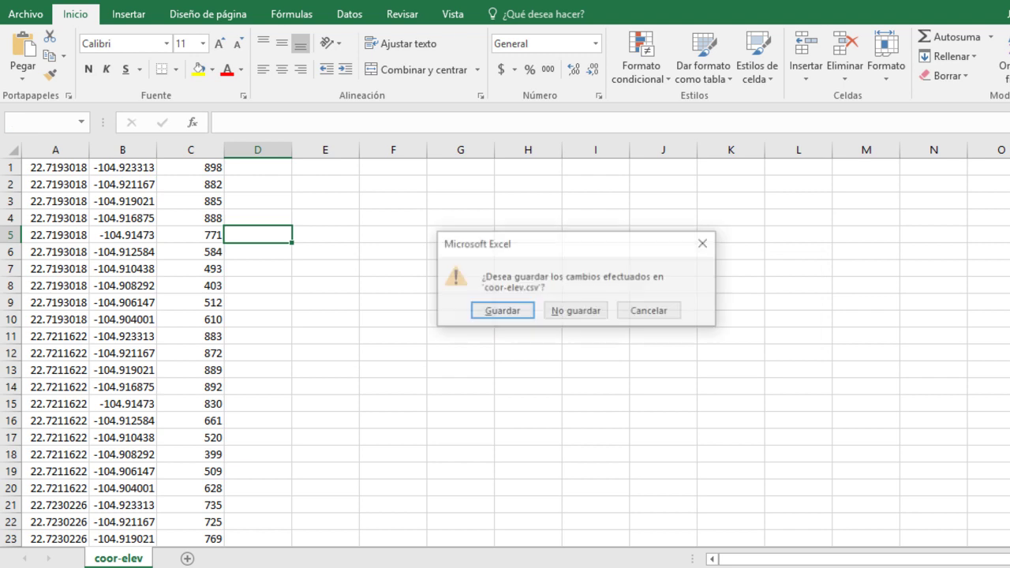
Close the workbook without saving and pick coor-elev.csv from Cad Practice for upload
{"action": "left_click", "coordinate": [597, 317]}
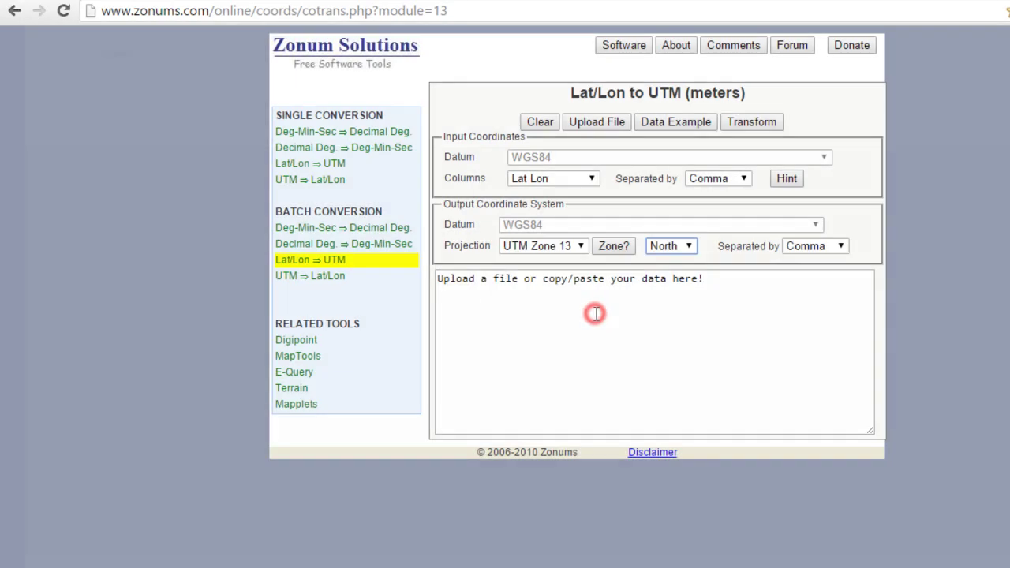
{"action": "left_click", "coordinate": [596, 126]}
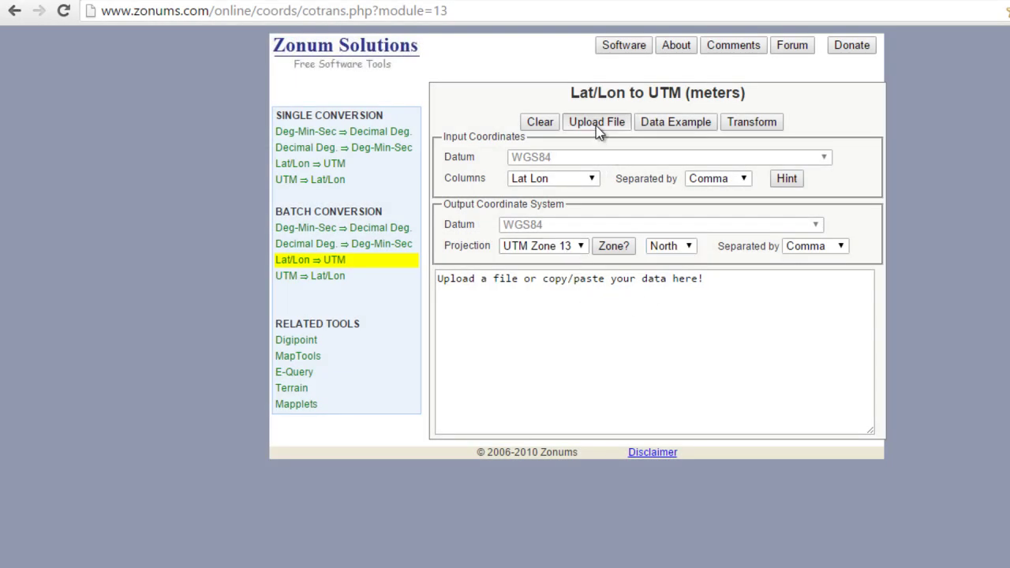
{"action": "left_click", "coordinate": [161, 201]}
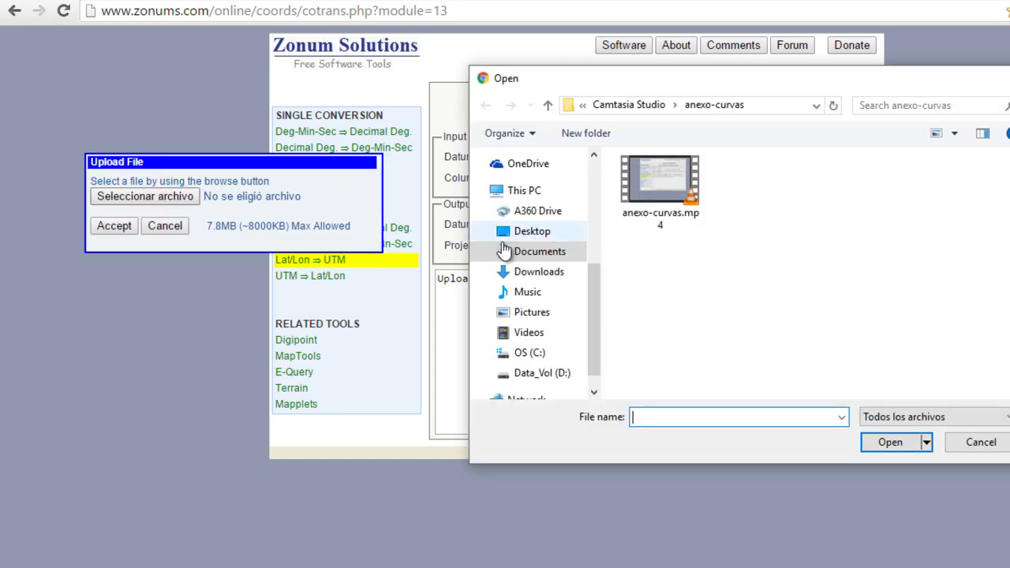
{"action": "mouse_move", "coordinate": [537, 268]}
{"action": "left_click_drag", "start_coordinate": [595, 290], "coordinate": [597, 247]}
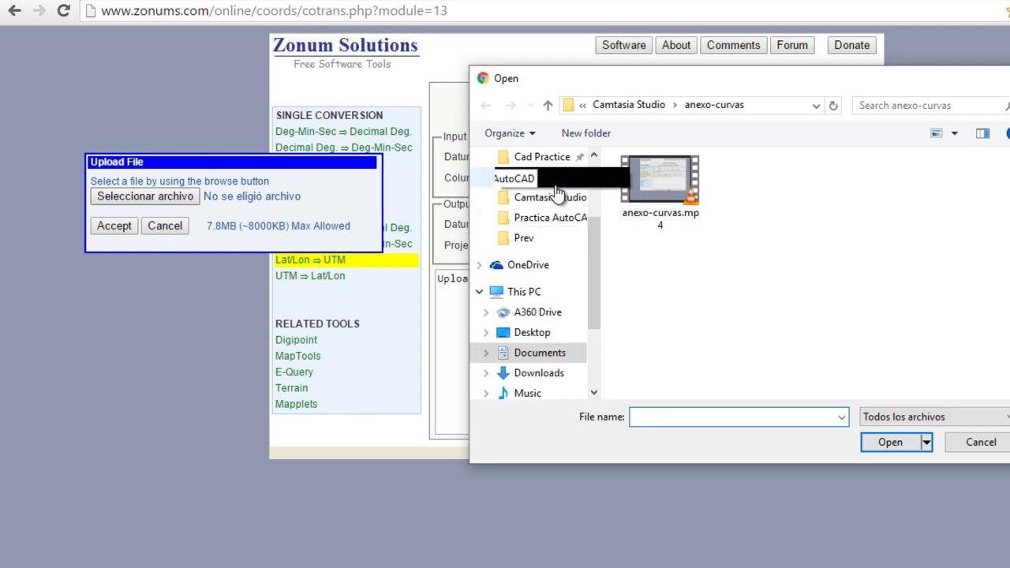
{"action": "left_click", "coordinate": [546, 160]}
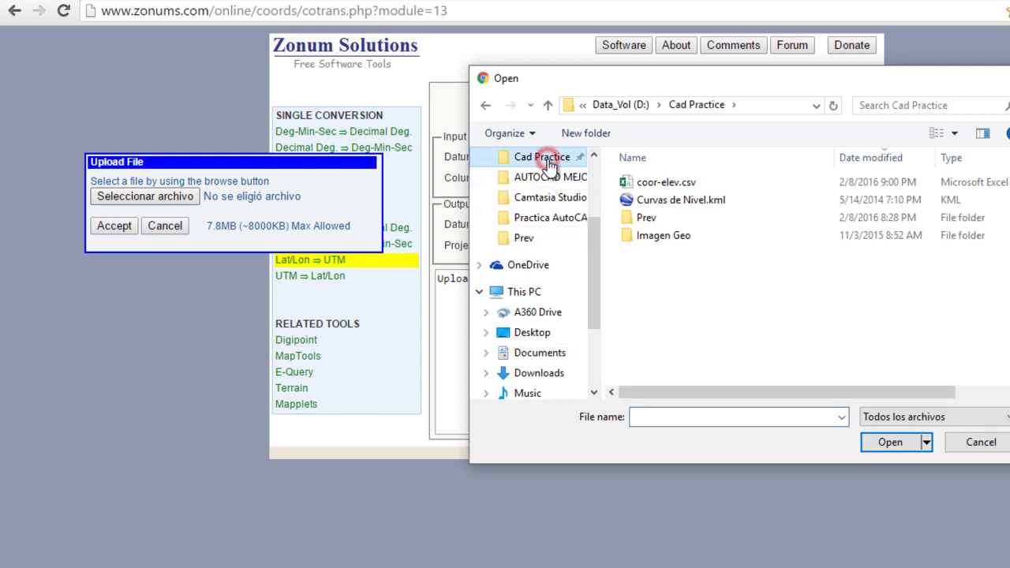
{"action": "left_click", "coordinate": [674, 188]}
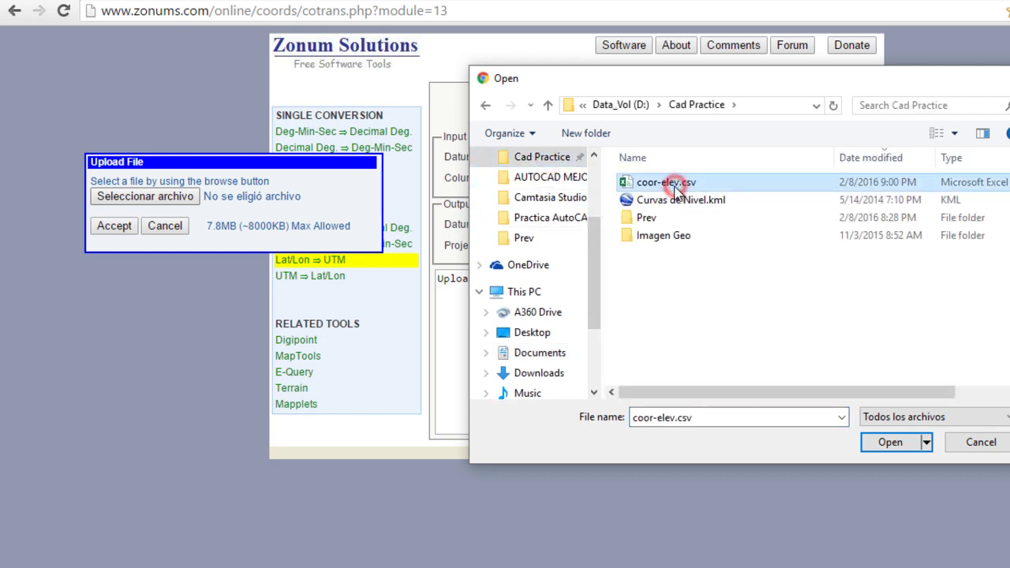
{"action": "left_click", "coordinate": [889, 444]}
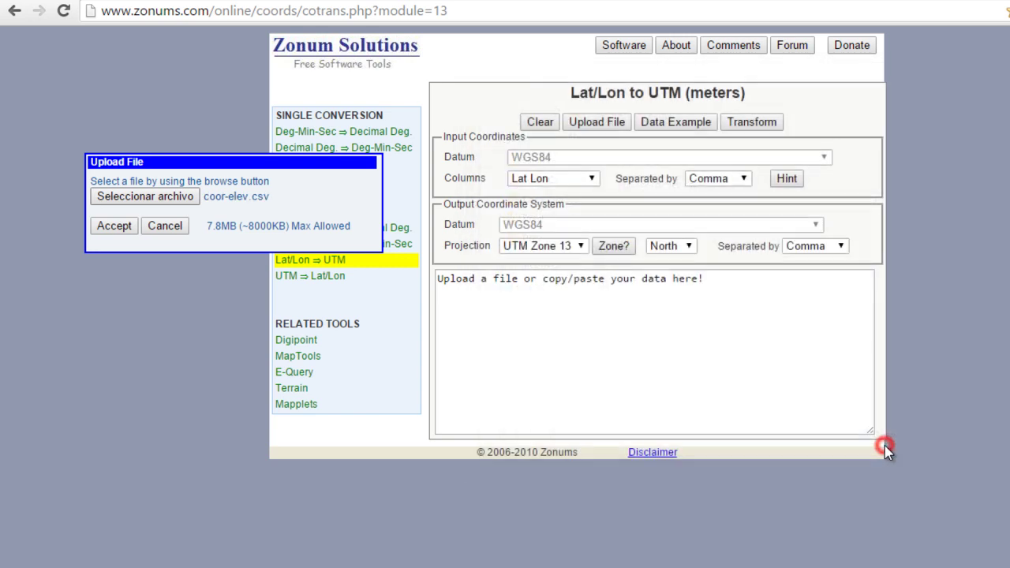
Upload coor-elev.csv and check the first row, 22.71930183,-104.9233127,898
{"action": "left_click", "coordinate": [114, 226]}
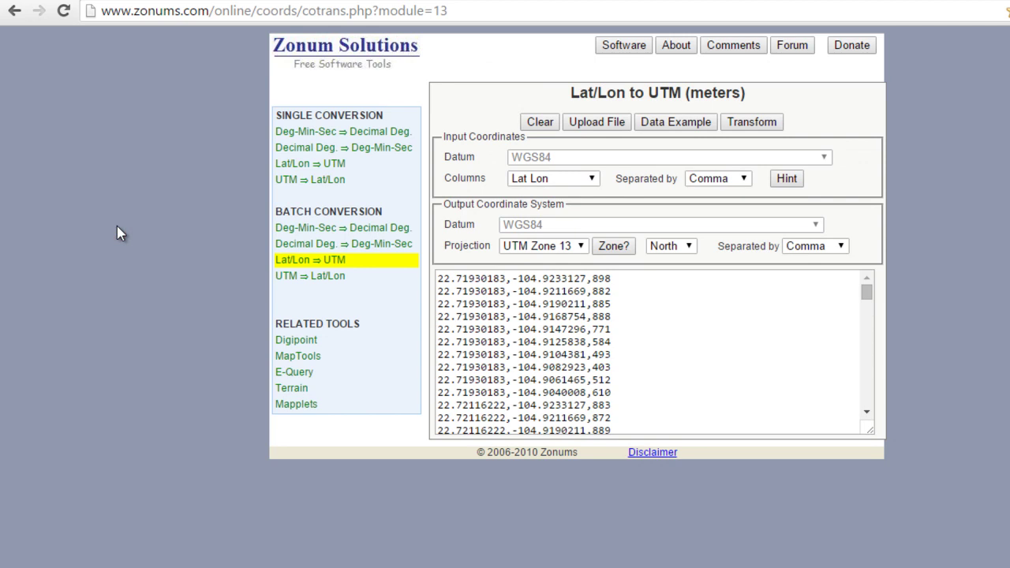
{"action": "left_click", "coordinate": [603, 278]}
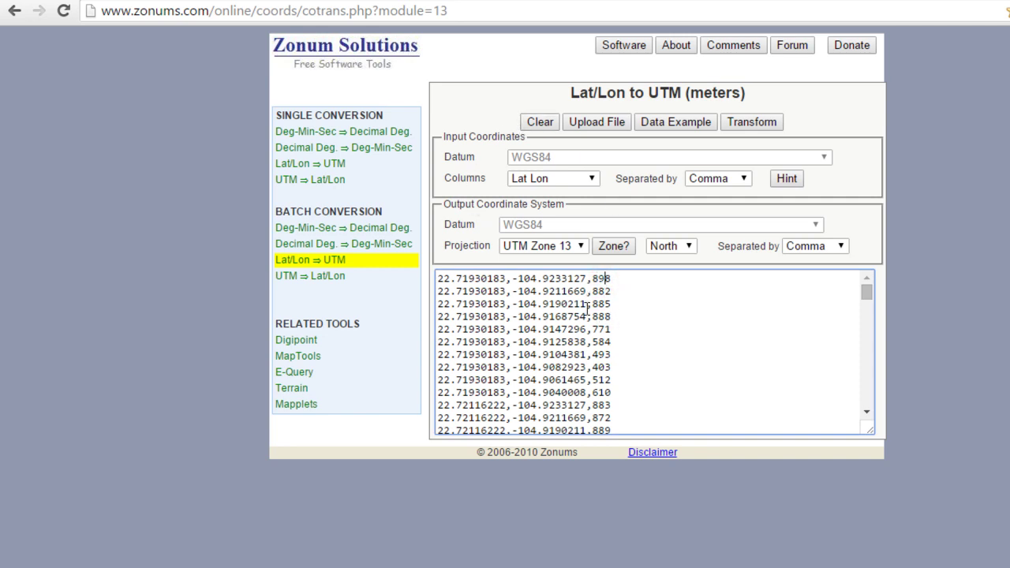
{"action": "left_click", "coordinate": [609, 277]}
Keep Lat Lon as the column order and UTM Zone 13 as the projection
{"action": "left_click", "coordinate": [559, 181]}
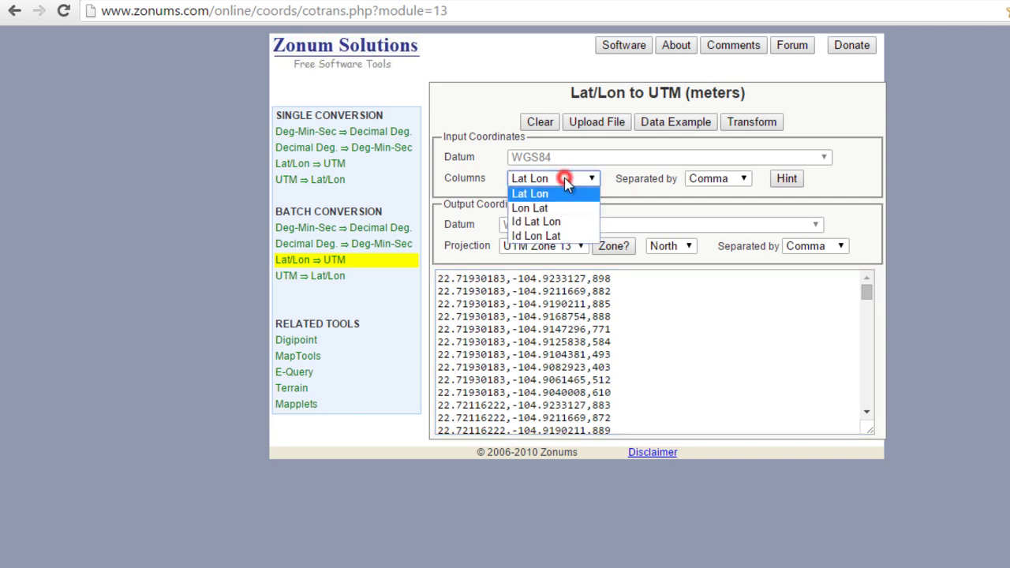
{"action": "left_click", "coordinate": [489, 178]}
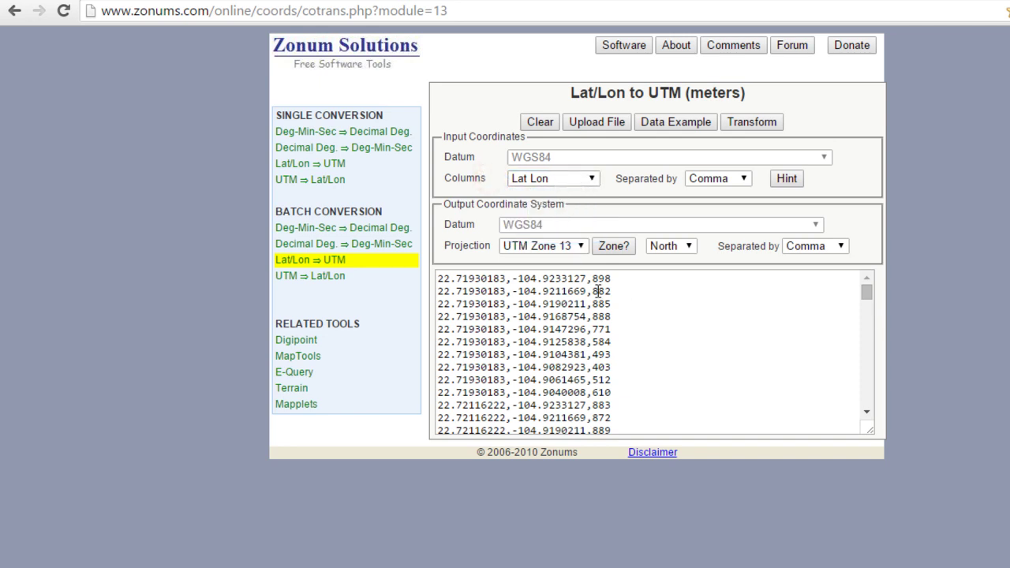
{"action": "left_click", "coordinate": [510, 248]}
{"action": "left_click", "coordinate": [511, 249]}
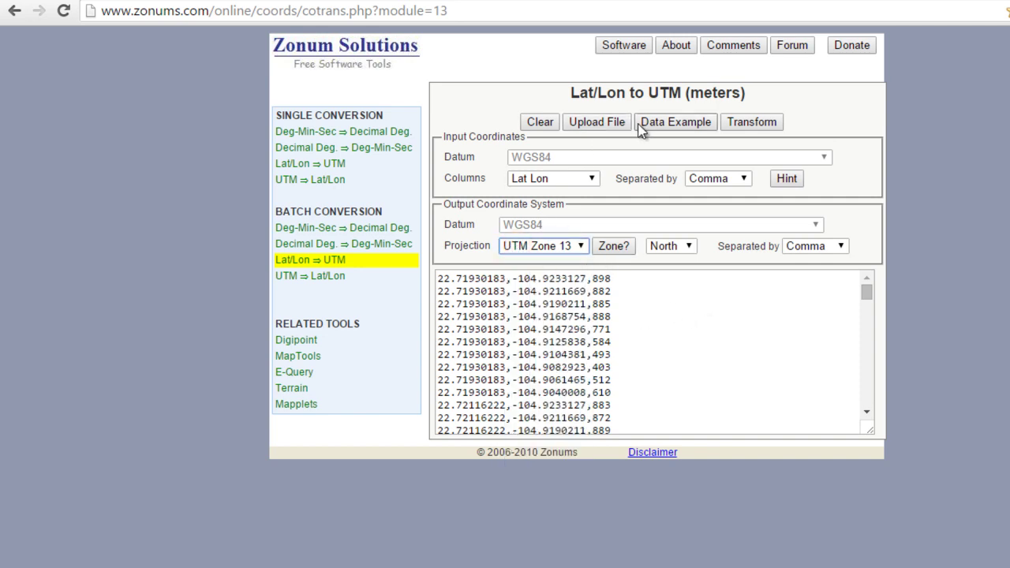
Transform the points and copy all Easting,Northing results, starting 507875.190,2512449.141
{"action": "left_click", "coordinate": [749, 123]}
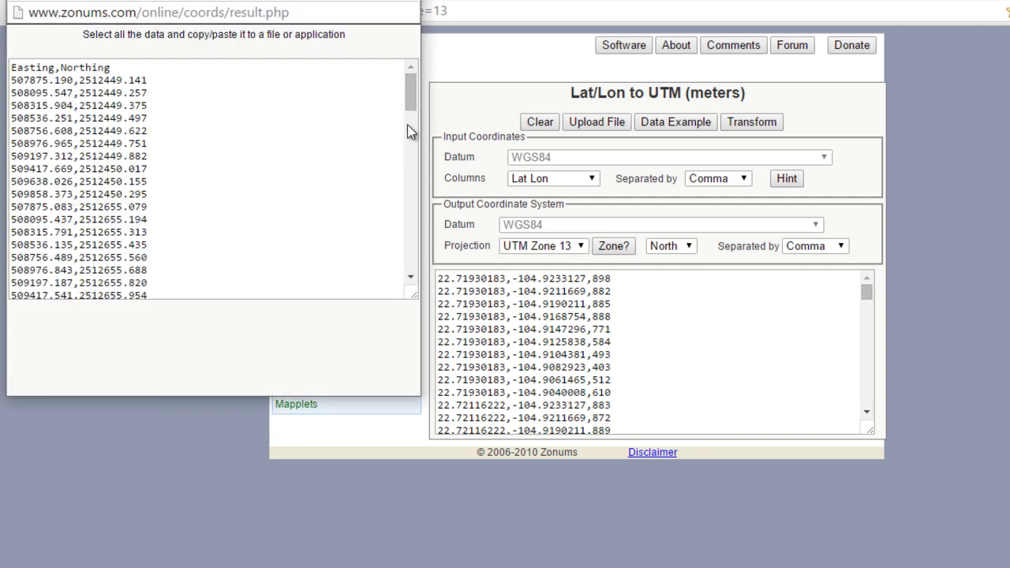
{"action": "mouse_move", "coordinate": [415, 83]}
{"action": "left_mouse_down"}
{"action": "mouse_move", "coordinate": [410, 130]}
{"action": "mouse_move", "coordinate": [410, 73]}
{"action": "mouse_move", "coordinate": [408, 288]}
{"action": "mouse_move", "coordinate": [420, 88]}
{"action": "left_mouse_up"}
{"action": "left_click", "coordinate": [173, 120]}
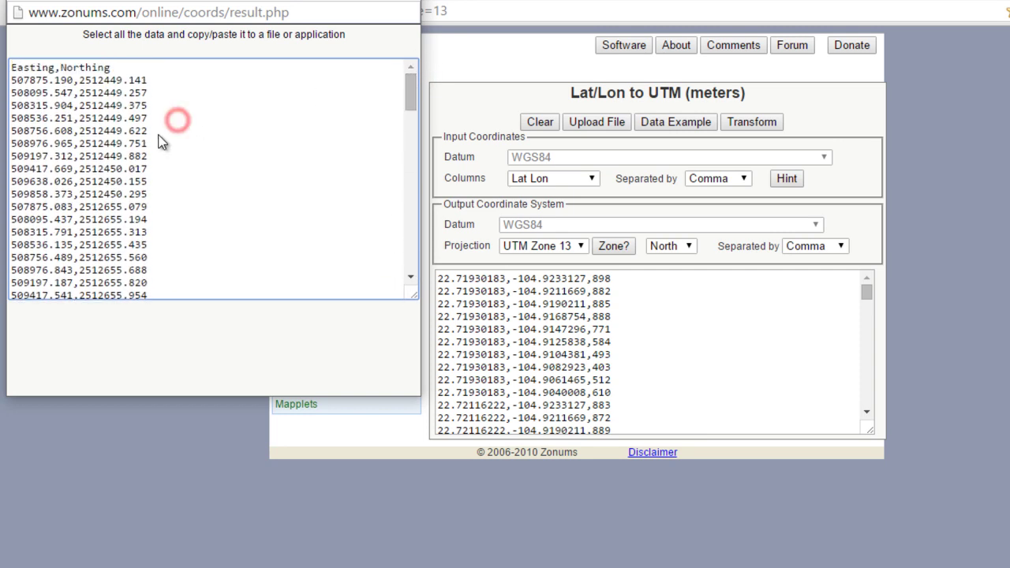
{"action": "key", "text": "ctrl+a"}
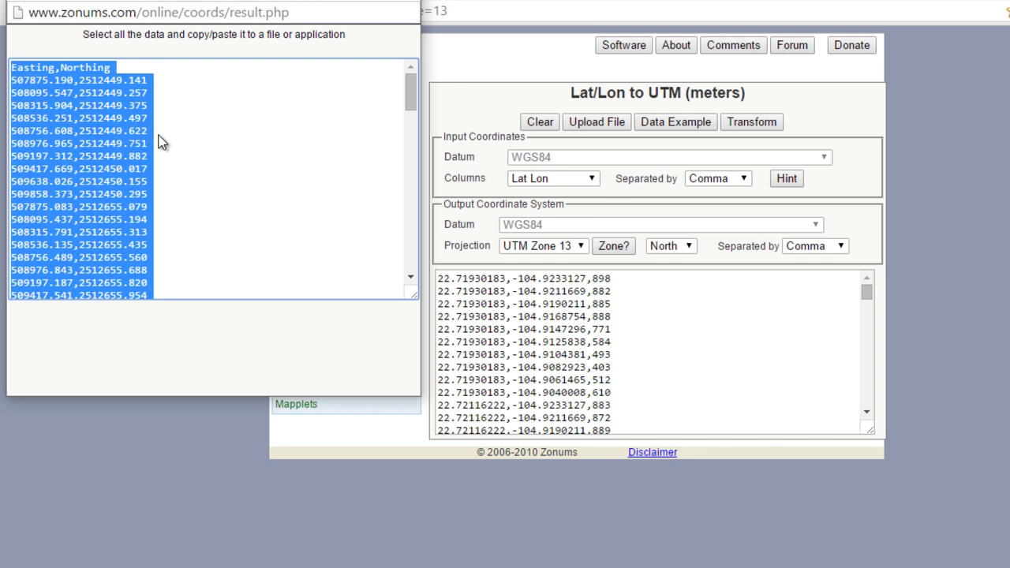
{"action": "right_click", "coordinate": [107, 132]}
{"action": "left_click", "coordinate": [133, 140]}
{"action": "right_click", "coordinate": [220, 564]}
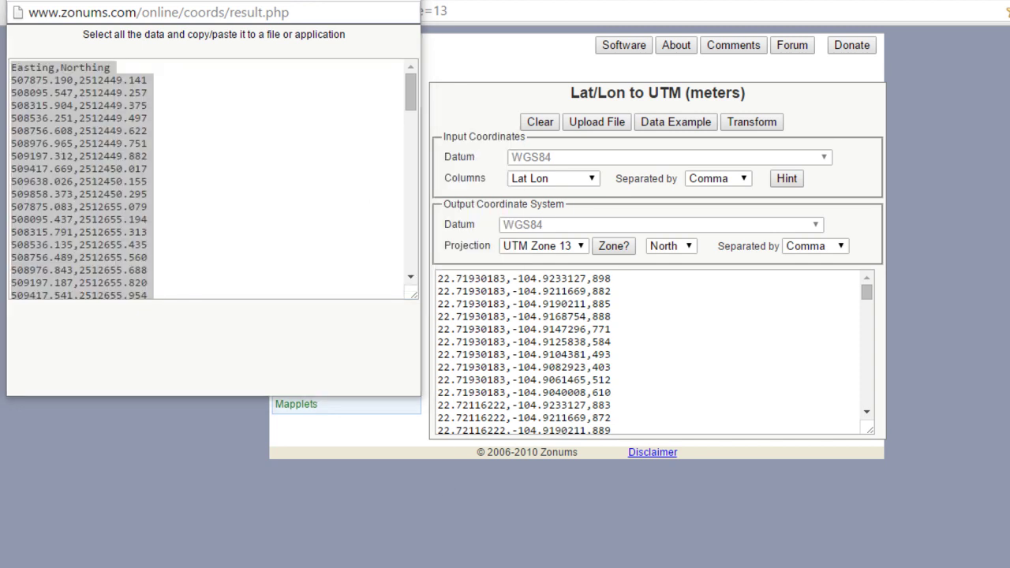
Paste the copied Easting,Northing results into a new blank Notepad document
{"action": "left_click", "coordinate": [221, 521]}
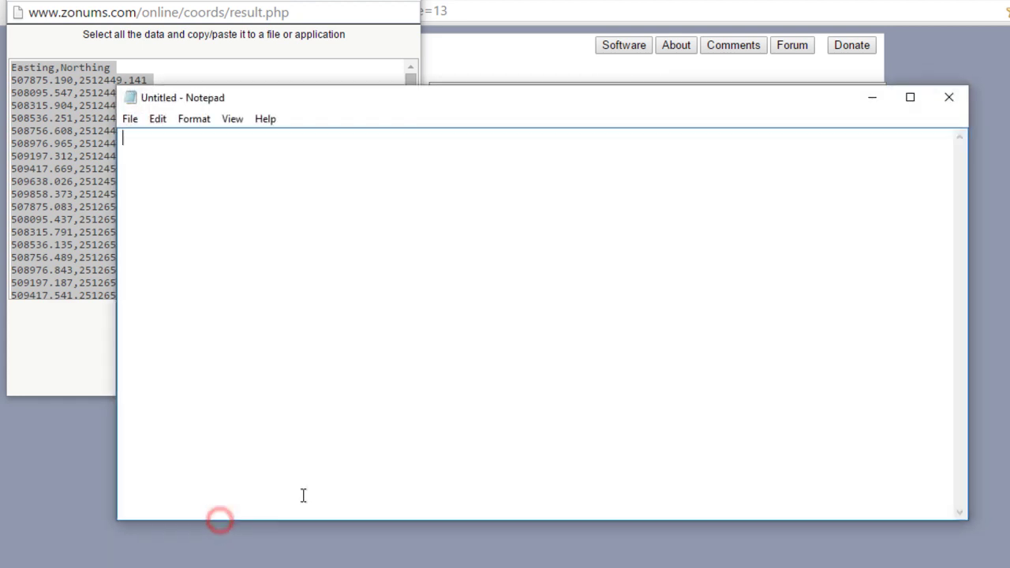
{"action": "left_click", "coordinate": [316, 261]}
{"action": "key", "text": "ctrl+v"}
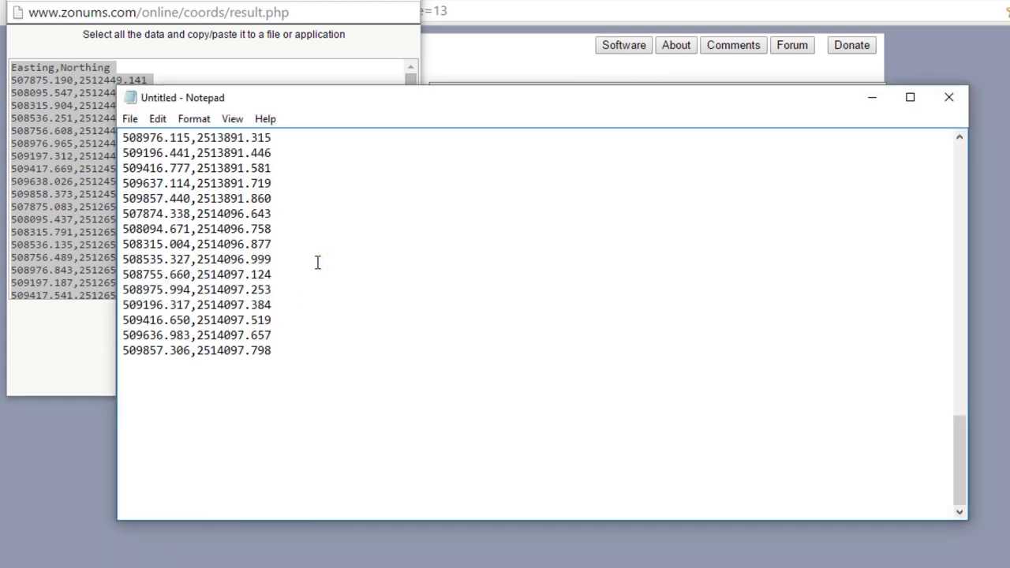
{"action": "scroll", "coordinate": [318, 282], "scroll_direction": "up", "scroll_amount": 11}
{"action": "scroll", "coordinate": [318, 281], "scroll_direction": "up", "scroll_amount": 2}
Save the text as coor-elev-utm.csv in the Cad Practice folder
{"action": "left_click", "coordinate": [133, 123]}
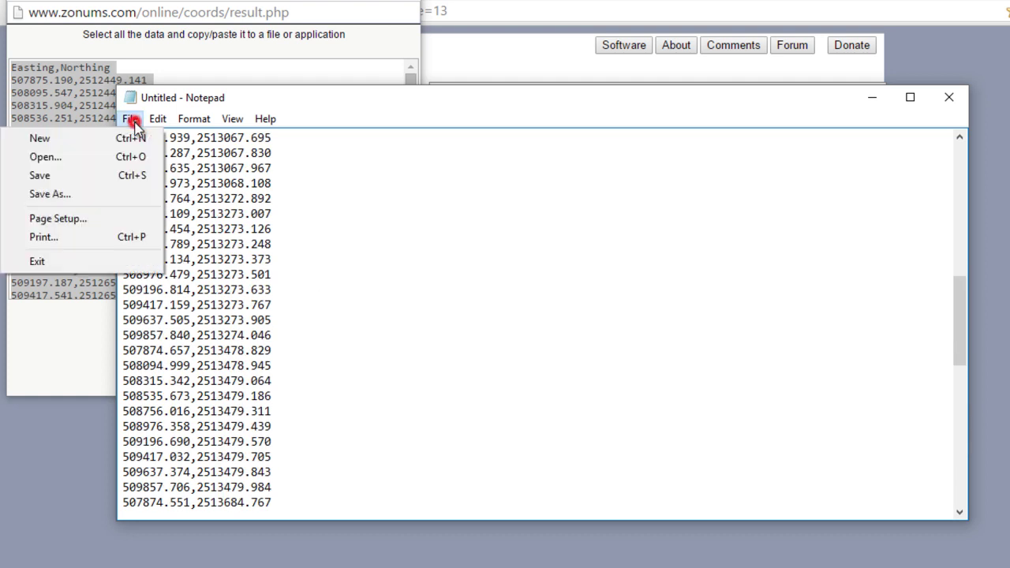
{"action": "left_click", "coordinate": [107, 191]}
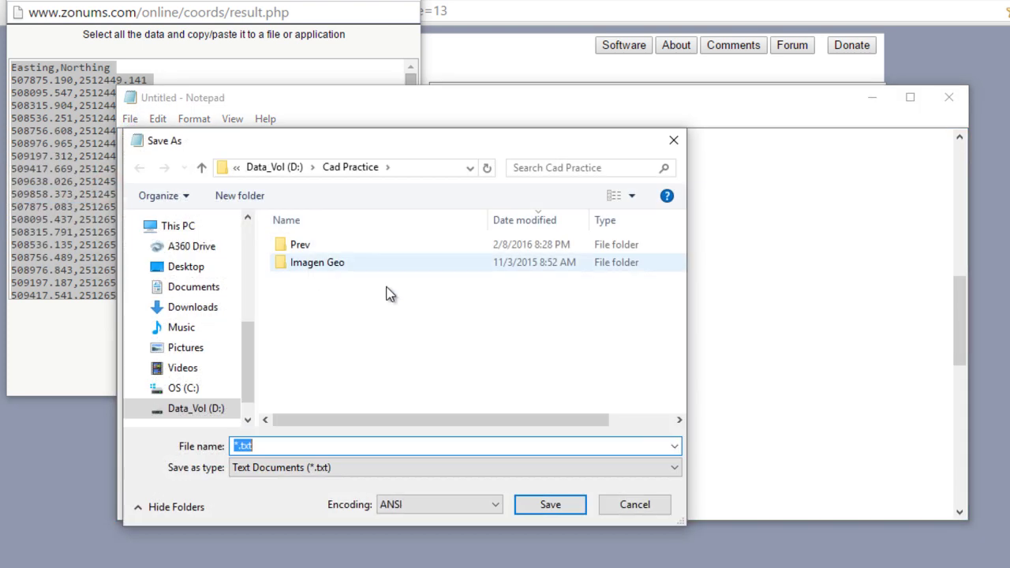
{"action": "double_click", "coordinate": [311, 444]}
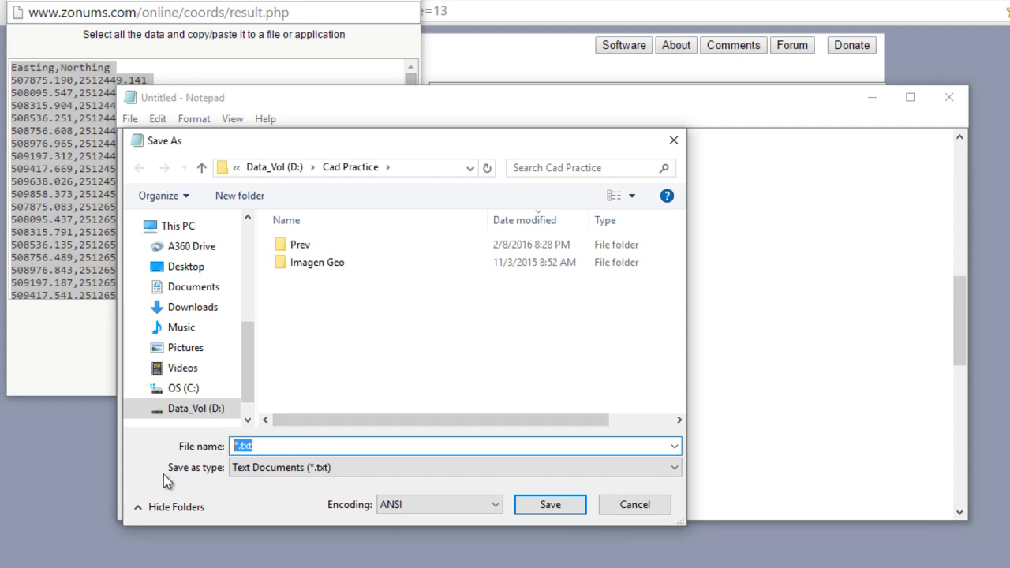
{"action": "type", "text": "coor"}
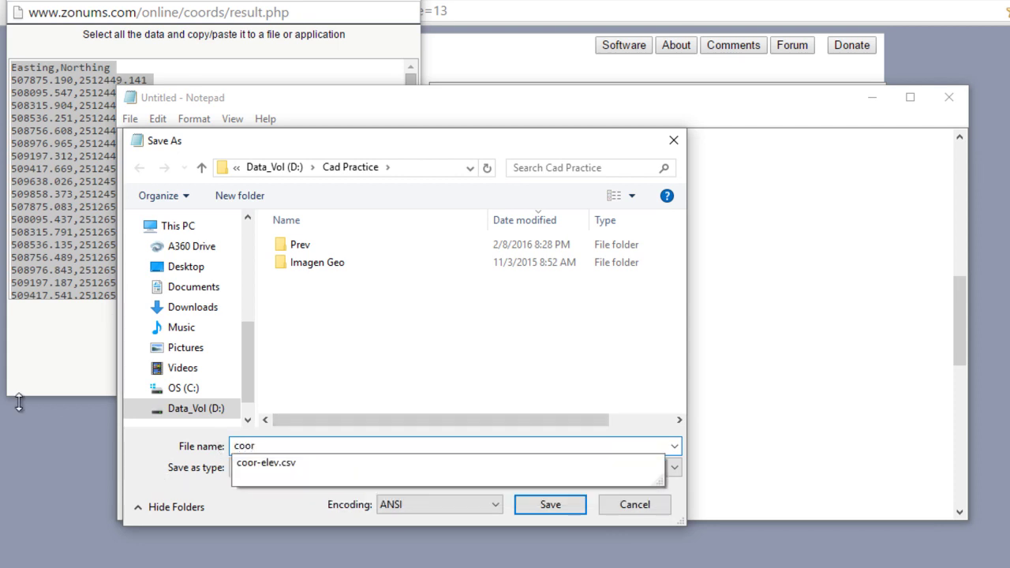
{"action": "key", "text": "Down"}
{"action": "key", "text": "BackSpace"}
{"action": "type", "text": "-utm.csv"}
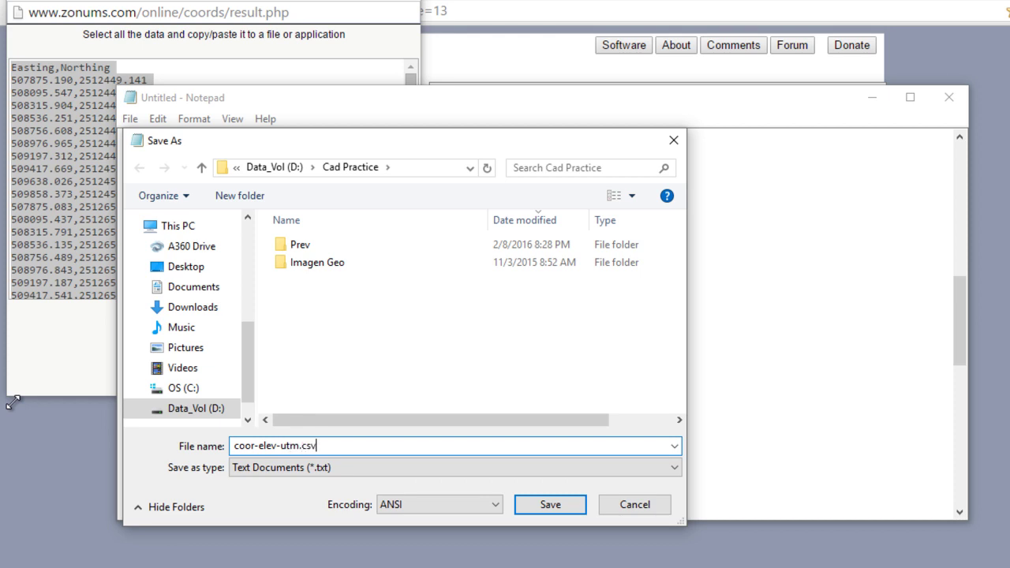
{"action": "left_click", "coordinate": [578, 505]}
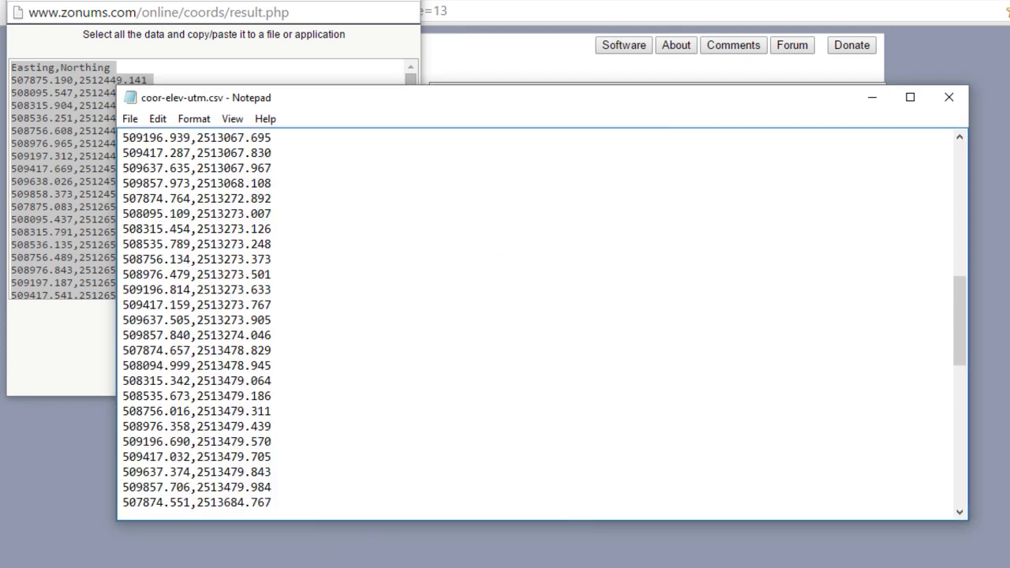
Open coor-elev-utm.csv from the Cad Practice folder in Excel
{"action": "left_click", "coordinate": [442, 542]}
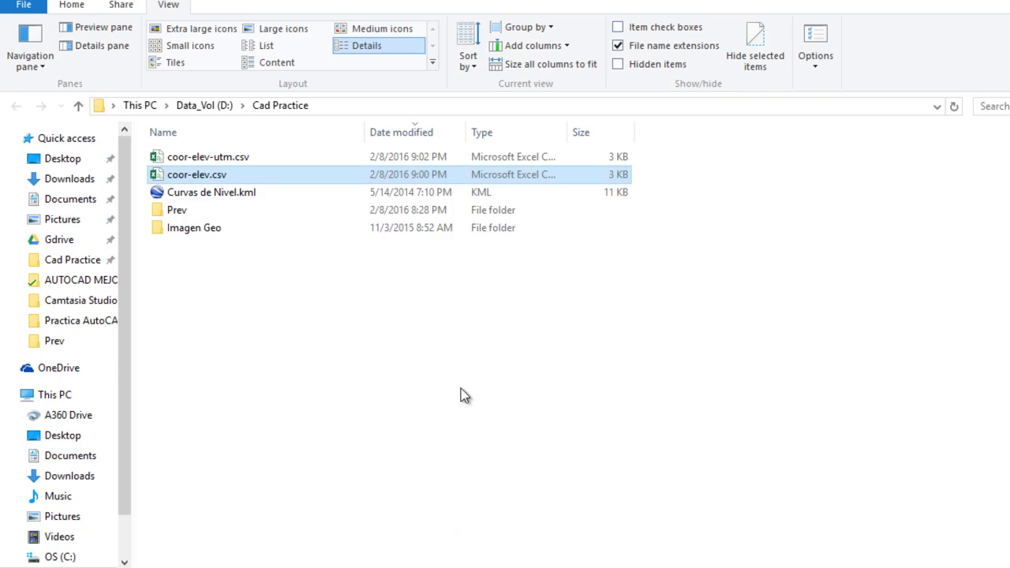
{"action": "left_click", "coordinate": [250, 159]}
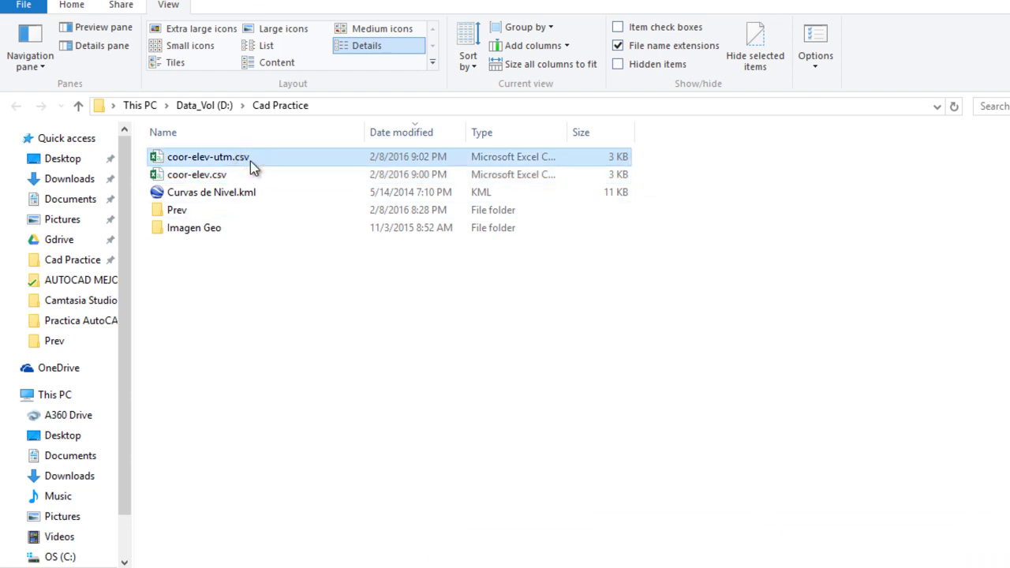
{"action": "double_click", "coordinate": [248, 158]}
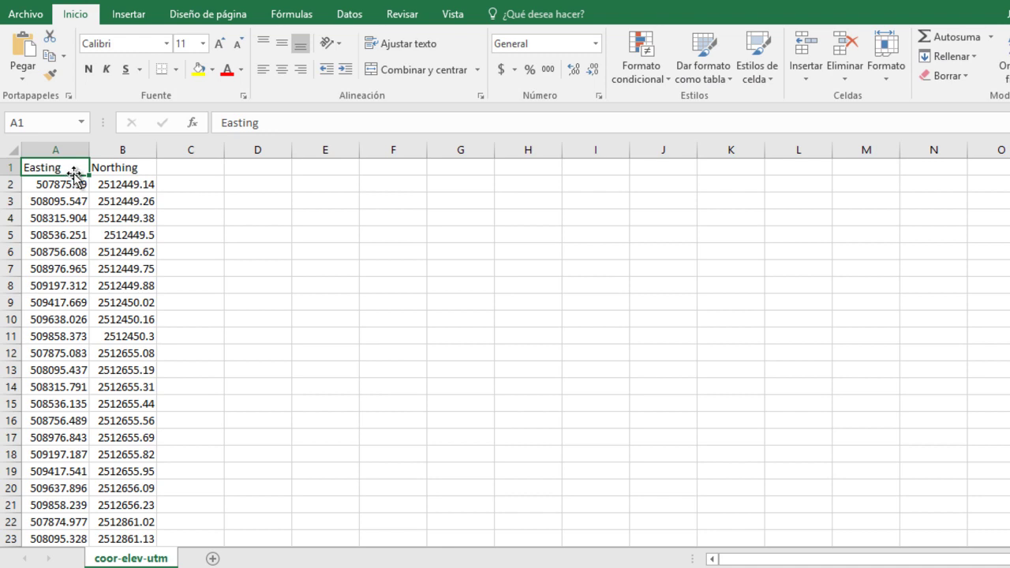
Select cell A2 to check the first Easting value
{"action": "left_click", "coordinate": [79, 183]}
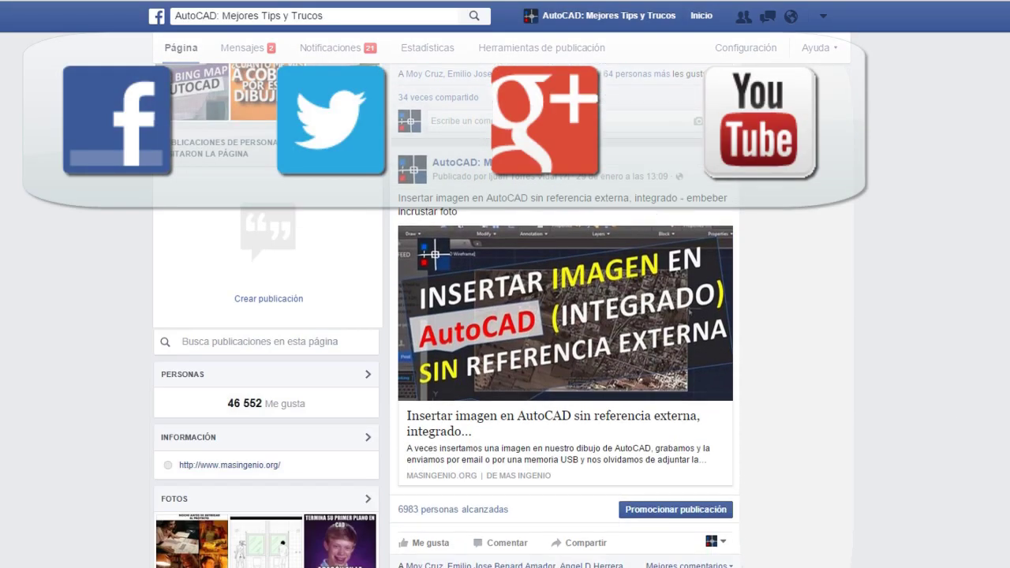
{"action": "scroll", "coordinate": [565, 316], "scroll_direction": "down", "scroll_amount": 1}
{"action": "scroll", "coordinate": [565, 315], "scroll_direction": "down", "scroll_amount": 2}
{"action": "scroll", "coordinate": [565, 315], "scroll_direction": "down", "scroll_amount": 2}
{"action": "scroll", "coordinate": [565, 315], "scroll_direction": "down", "scroll_amount": 2}
{"action": "scroll", "coordinate": [565, 316], "scroll_direction": "down", "scroll_amount": 1}
{"action": "scroll", "coordinate": [565, 316], "scroll_direction": "down", "scroll_amount": 1}
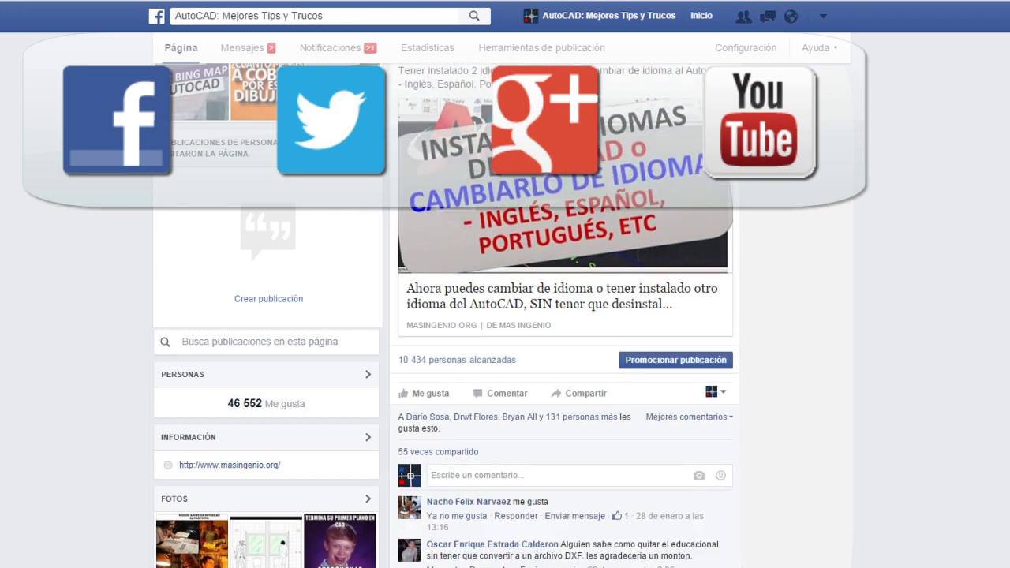
{"action": "scroll", "coordinate": [565, 316], "scroll_direction": "down", "scroll_amount": 4}
{"action": "scroll", "coordinate": [565, 316], "scroll_direction": "down", "scroll_amount": 3}
{"action": "scroll", "coordinate": [565, 315], "scroll_direction": "down", "scroll_amount": 2}
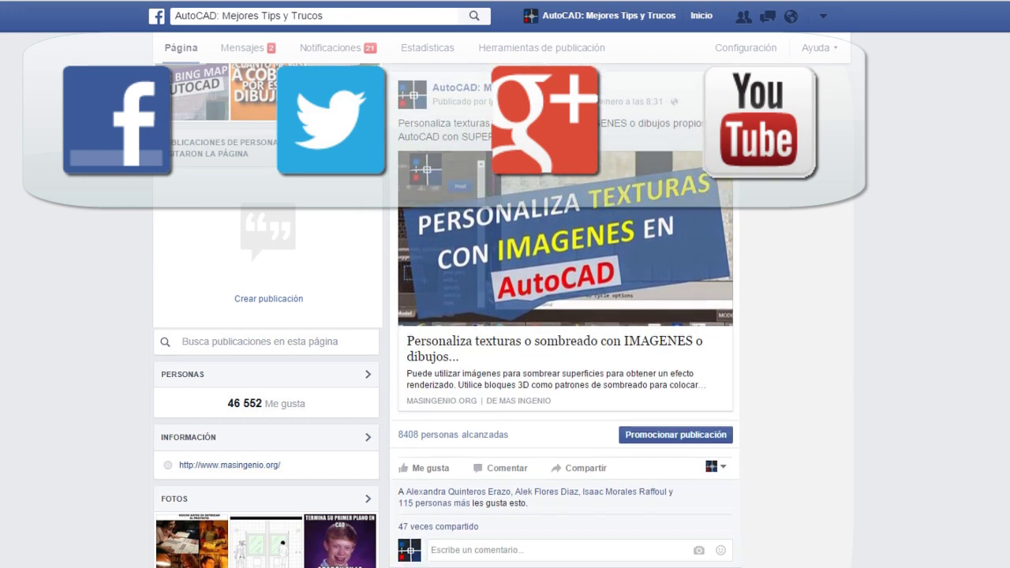
{"action": "scroll", "coordinate": [565, 316], "scroll_direction": "down", "scroll_amount": 3}
{"action": "scroll", "coordinate": [565, 316], "scroll_direction": "down", "scroll_amount": 3}
{"action": "scroll", "coordinate": [565, 315], "scroll_direction": "down", "scroll_amount": 3}
{"action": "scroll", "coordinate": [565, 316], "scroll_direction": "down", "scroll_amount": 2}
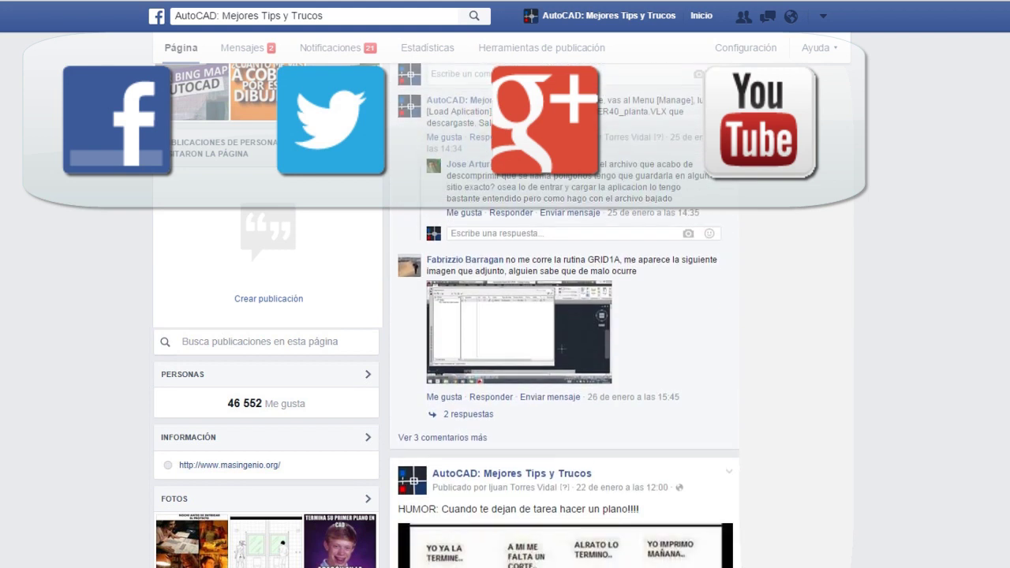
{"action": "scroll", "coordinate": [565, 316], "scroll_direction": "down", "scroll_amount": 5}
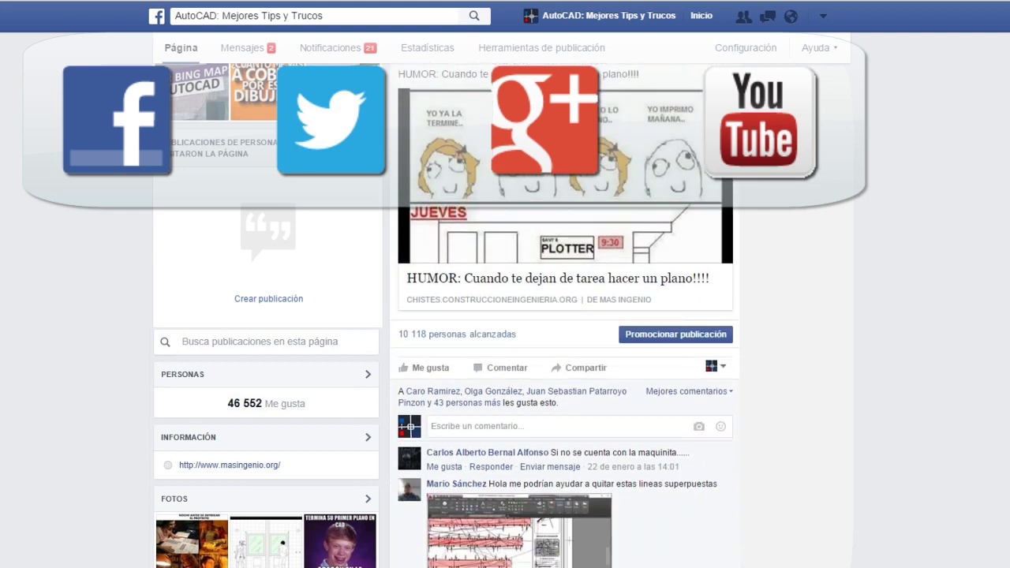
{"action": "scroll", "coordinate": [565, 316], "scroll_direction": "down", "scroll_amount": 2}
{"action": "scroll", "coordinate": [565, 316], "scroll_direction": "down", "scroll_amount": 3}
{"action": "scroll", "coordinate": [565, 316], "scroll_direction": "down", "scroll_amount": 1}
{"action": "scroll", "coordinate": [565, 316], "scroll_direction": "down", "scroll_amount": 1}
{"action": "scroll", "coordinate": [565, 316], "scroll_direction": "down", "scroll_amount": 5}
{"action": "scroll", "coordinate": [565, 316], "scroll_direction": "down", "scroll_amount": 3}
{"action": "scroll", "coordinate": [565, 315], "scroll_direction": "down", "scroll_amount": 1}
{"action": "scroll", "coordinate": [565, 316], "scroll_direction": "down", "scroll_amount": 1}
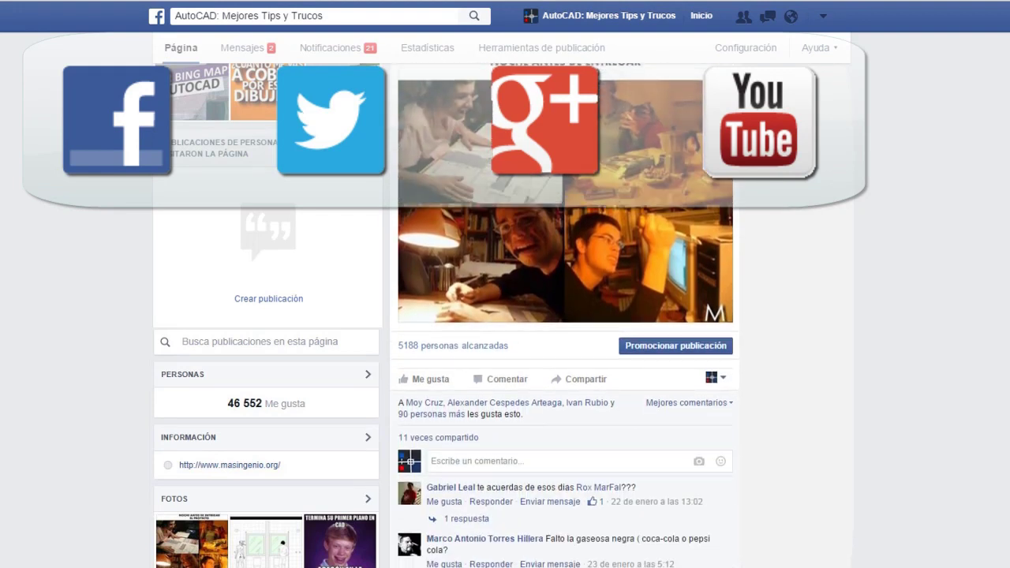
{"action": "scroll", "coordinate": [565, 316], "scroll_direction": "down", "scroll_amount": 4}
{"action": "scroll", "coordinate": [565, 316], "scroll_direction": "down", "scroll_amount": 5}
{"action": "scroll", "coordinate": [565, 315], "scroll_direction": "down", "scroll_amount": 3}
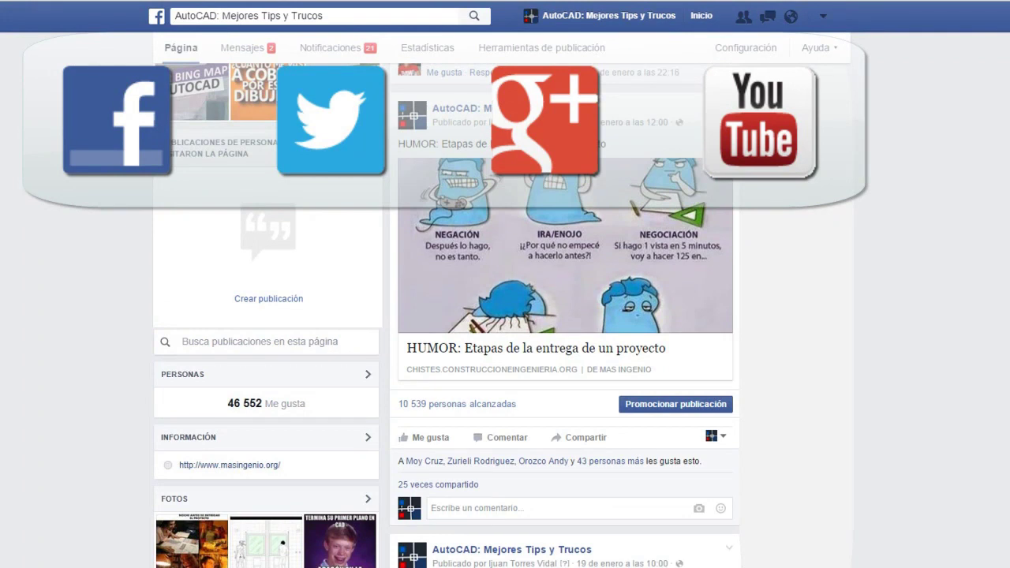
{"action": "scroll", "coordinate": [565, 316], "scroll_direction": "down", "scroll_amount": 1}
{"action": "scroll", "coordinate": [565, 316], "scroll_direction": "down", "scroll_amount": 1}
{"action": "scroll", "coordinate": [565, 315], "scroll_direction": "down", "scroll_amount": 3}
{"action": "scroll", "coordinate": [565, 316], "scroll_direction": "down", "scroll_amount": 1}
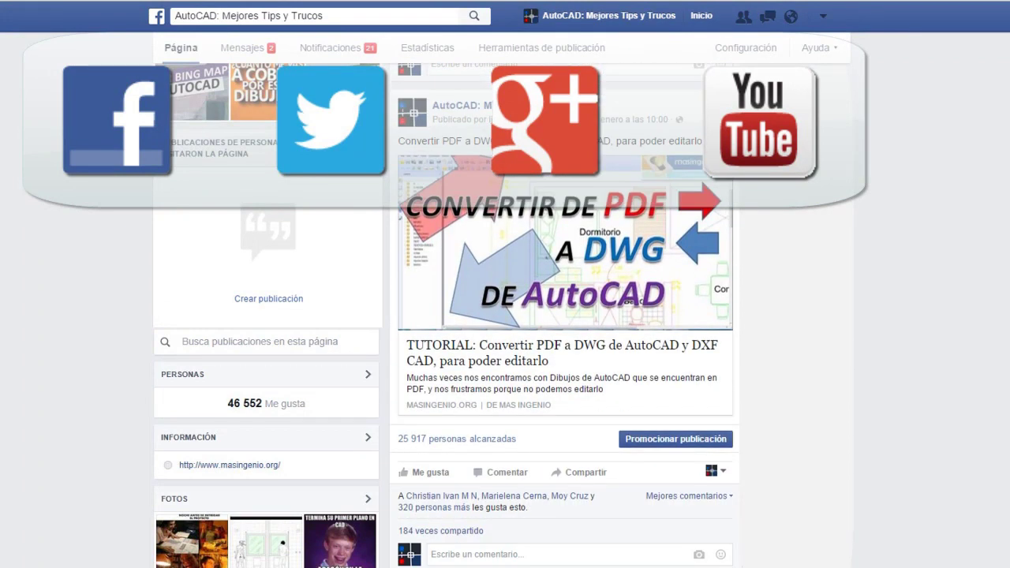